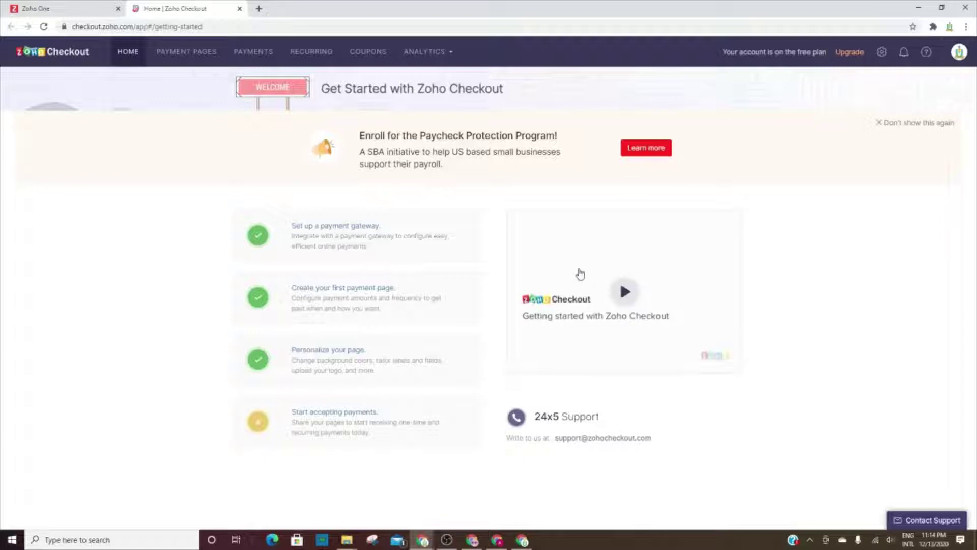
Open the Donation payment page and highlight its $1.00 amount, confirmation message and 0 payments
left_click(174, 57)
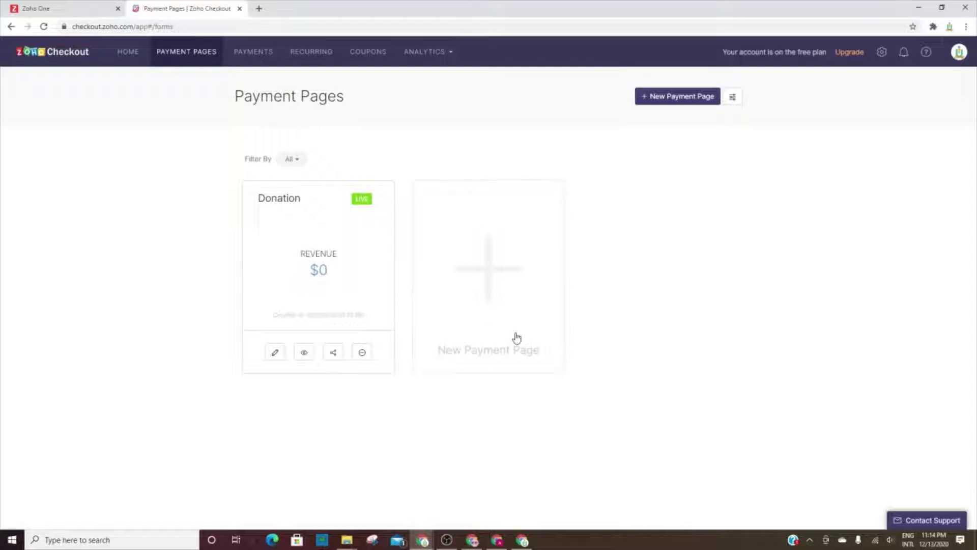
left_click(314, 249)
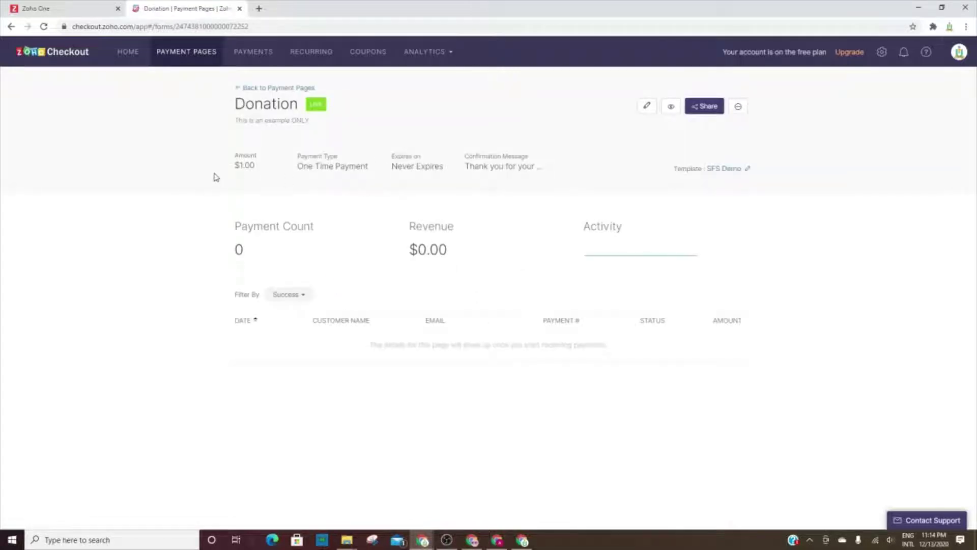
left_click_drag(235, 164, 268, 170)
double_click(511, 167)
left_click_drag(235, 249, 262, 258)
Edit the Donation page, try a customer-chosen amount before keeping it fixed, and set frequency to Decided at Checkout
left_click(646, 106)
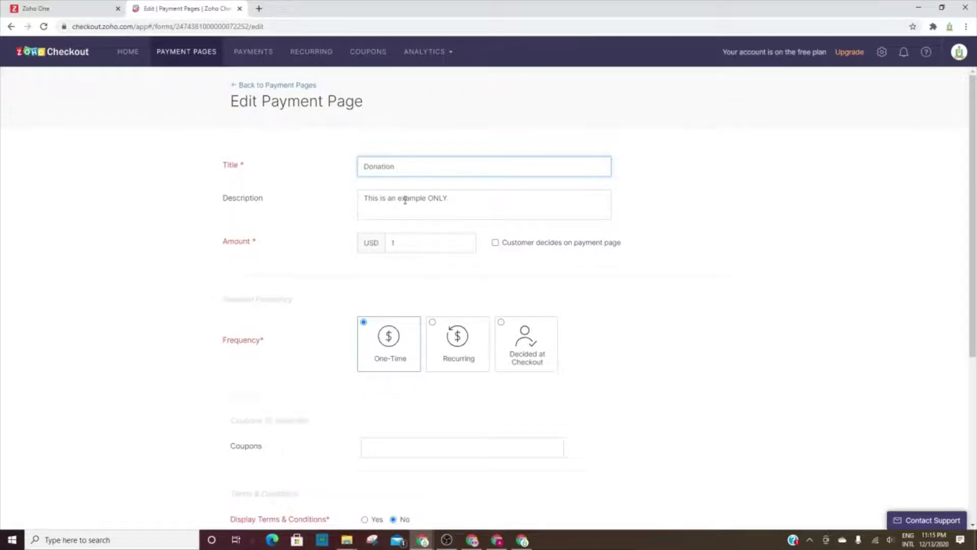
left_click(404, 243)
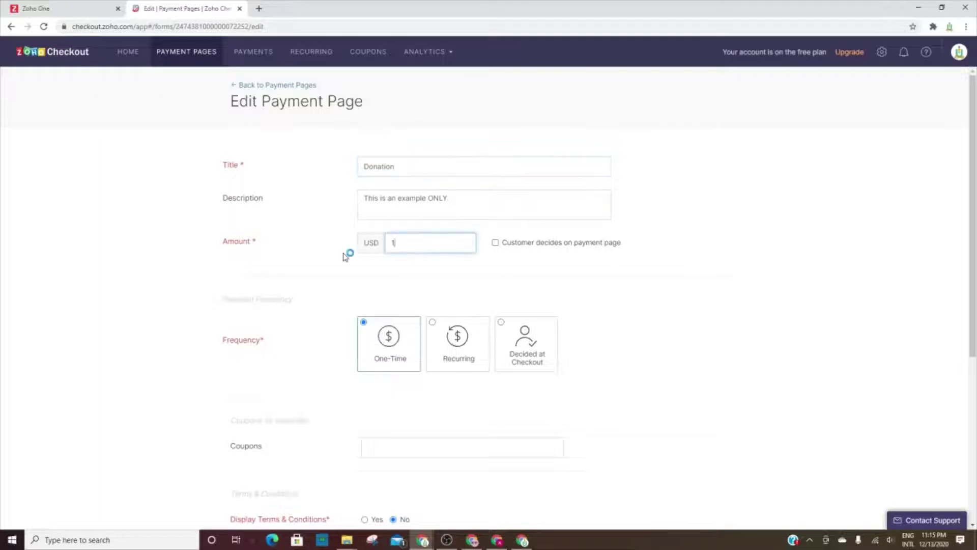
left_click(495, 243)
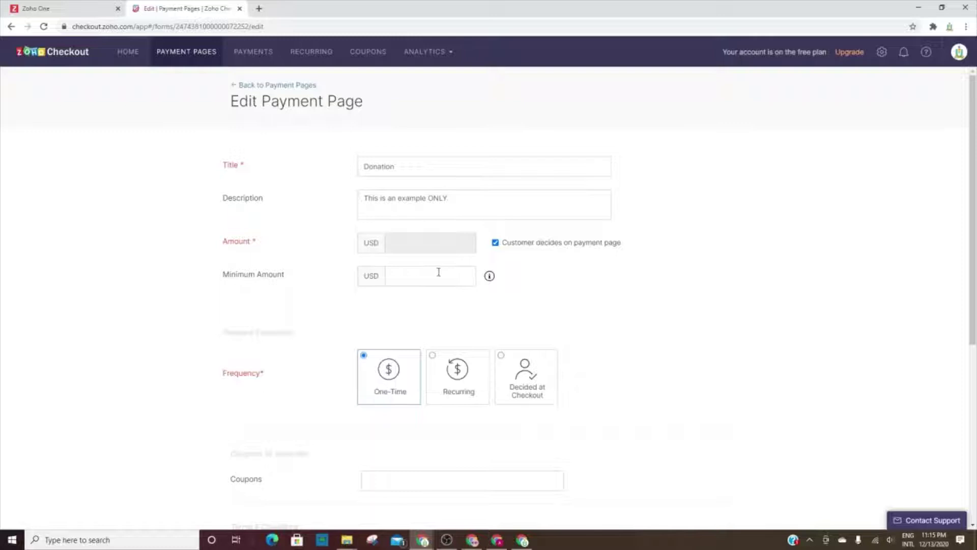
left_click(496, 243)
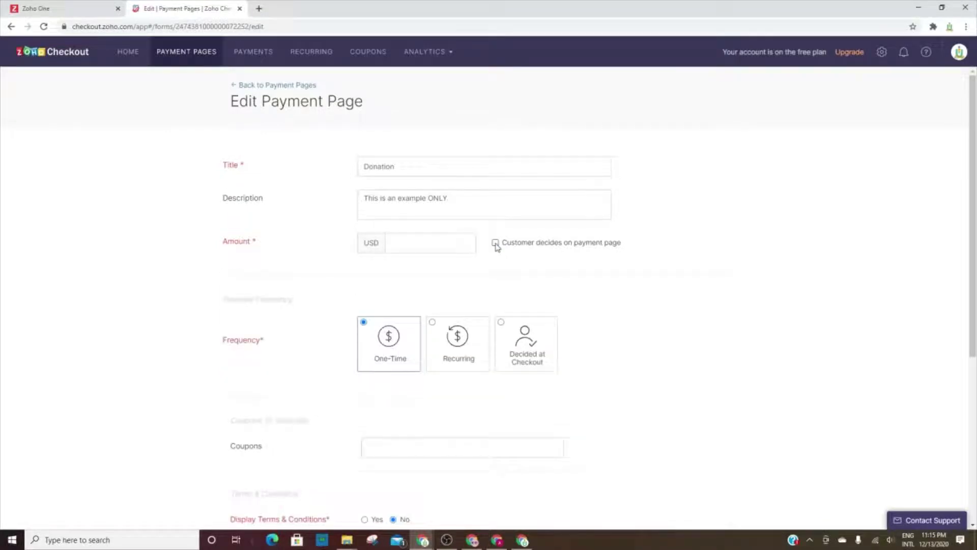
left_click(495, 243)
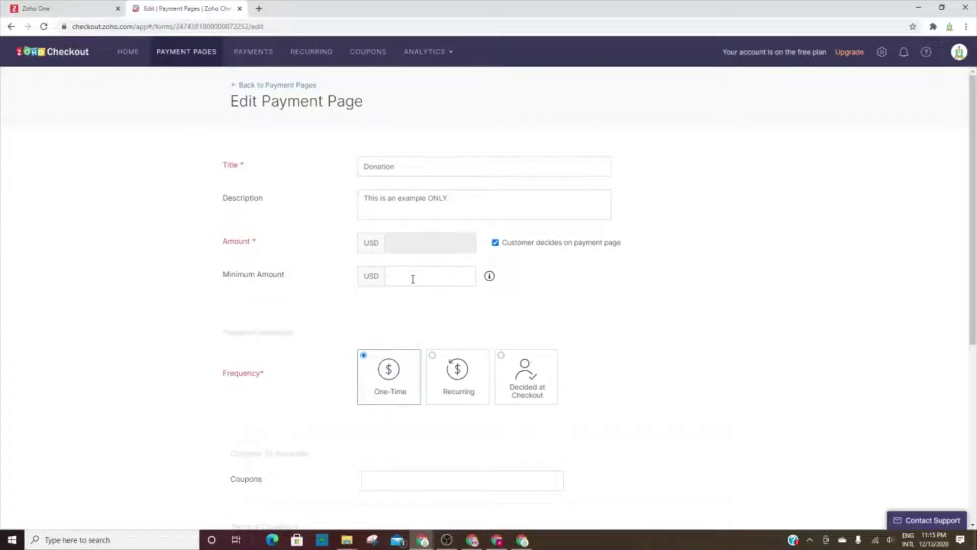
left_click(495, 244)
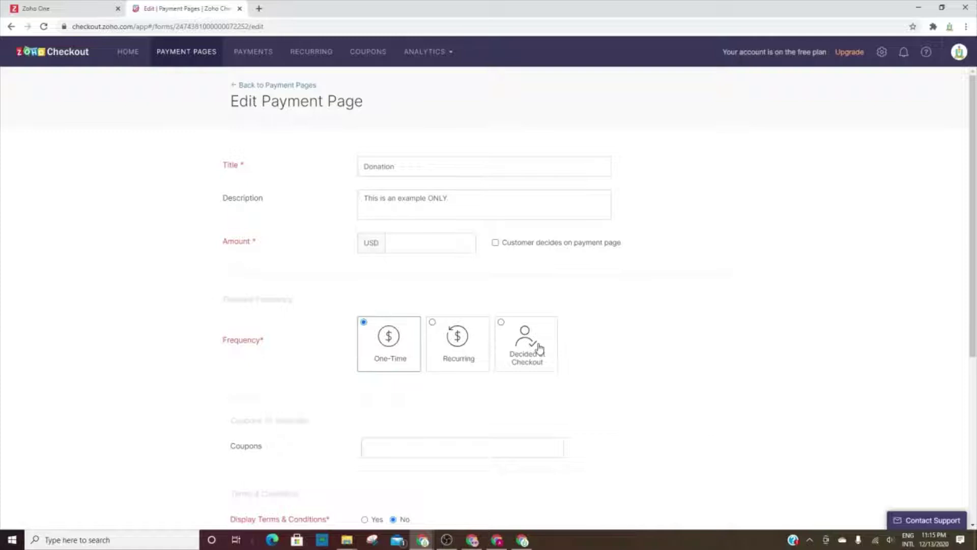
left_click(529, 332)
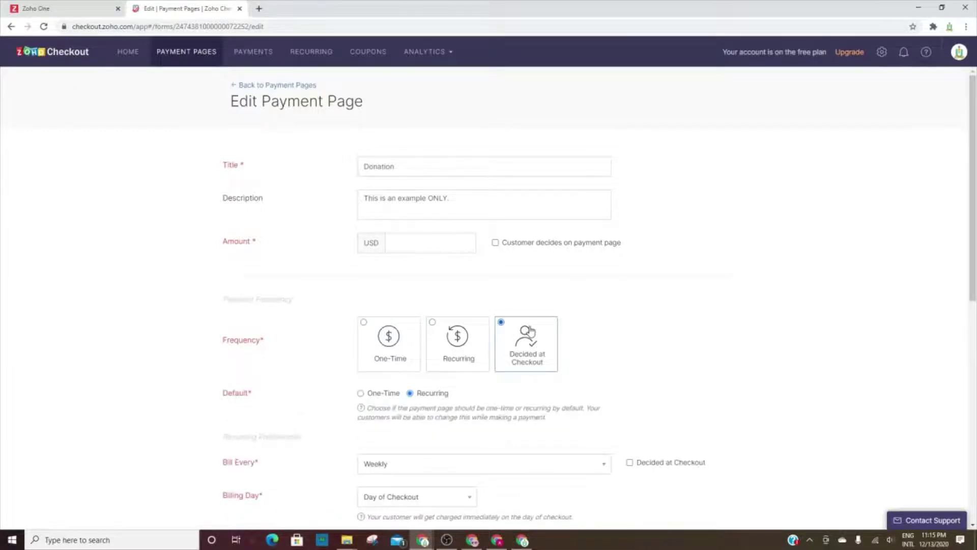
Set the Donation back to One-Time, attach the Student Discount - 10% coupon, and select the thank-you message
scroll(529, 332, "down", 2)
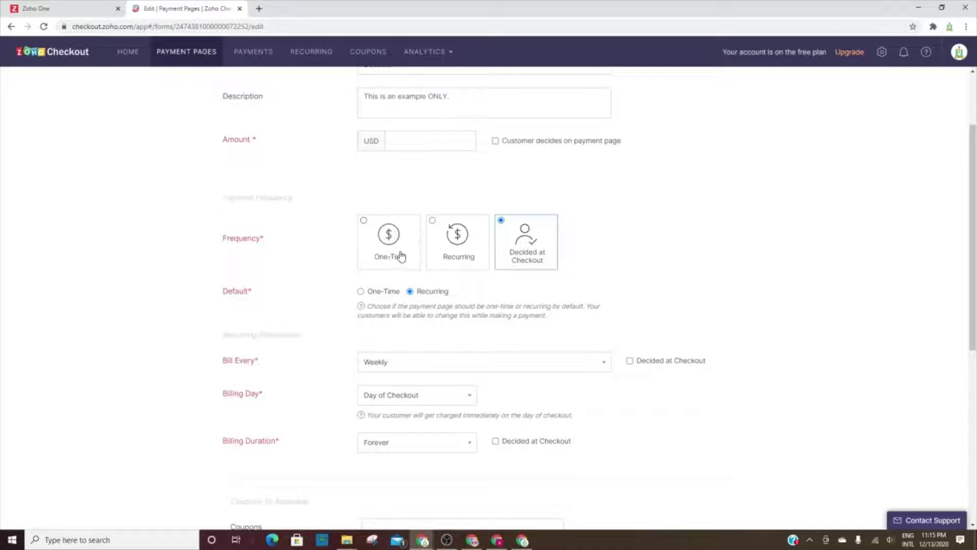
left_click(367, 226)
scroll(400, 305, "down", 1)
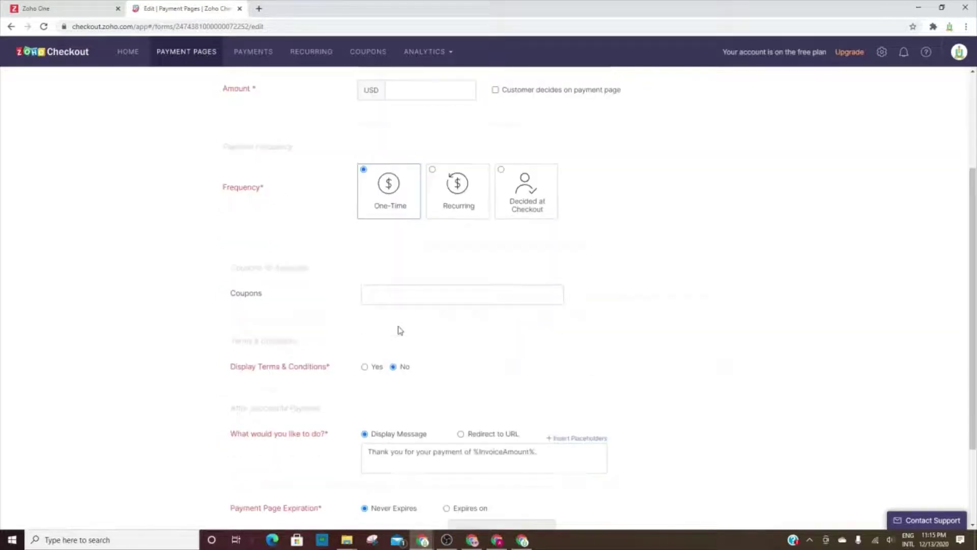
left_click(393, 297)
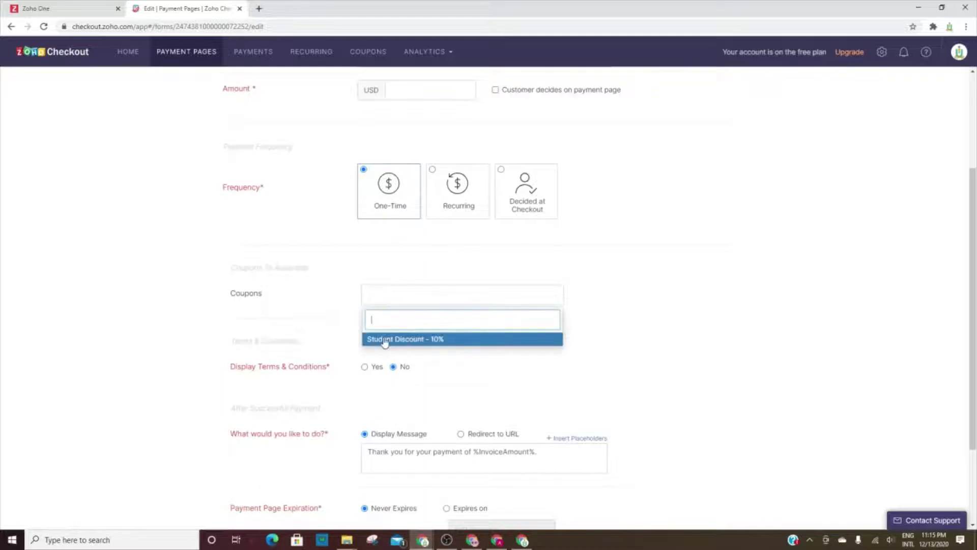
left_click(410, 341)
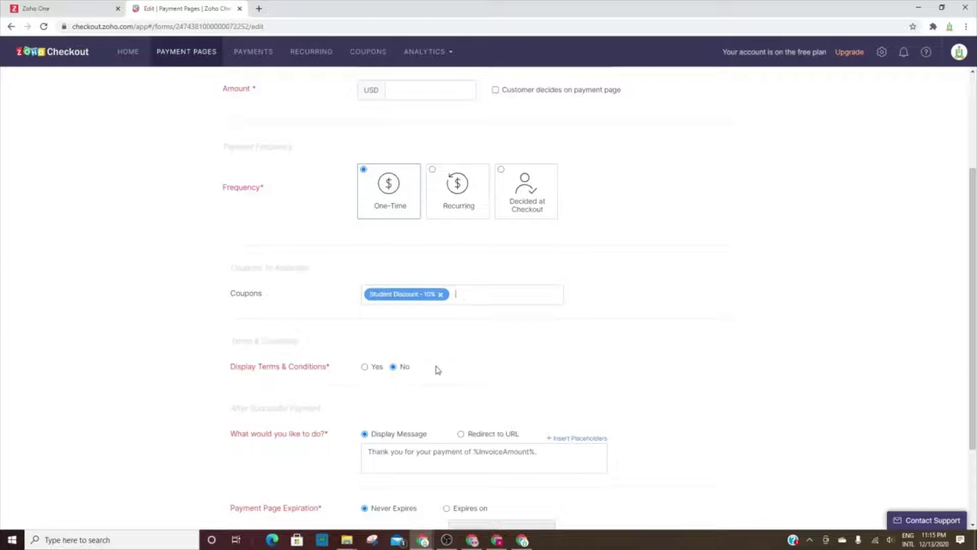
scroll(428, 332, "down", 2)
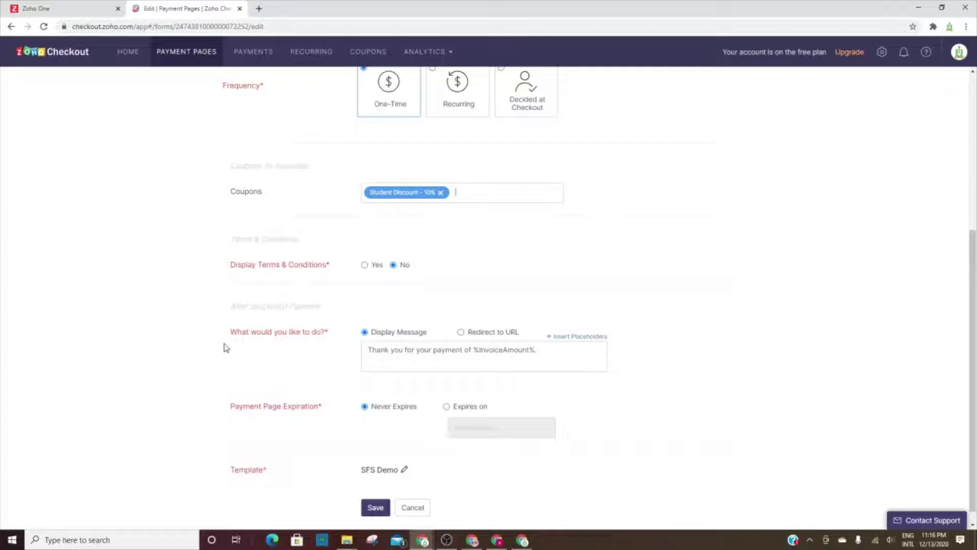
left_click_drag(560, 354, 258, 353)
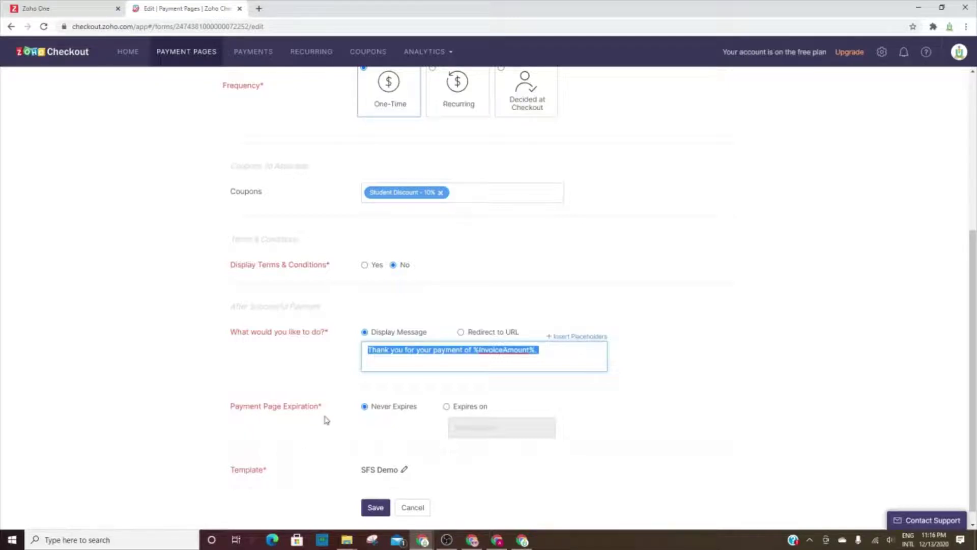
Choose Expires on without picking a date, keep the SFS Demo template, and attempt to save
left_click(446, 408)
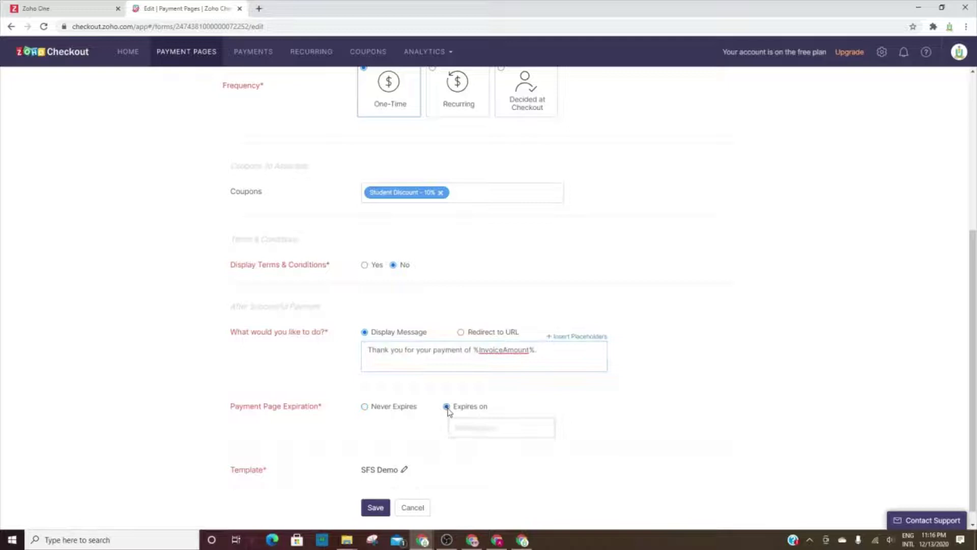
left_click(493, 431)
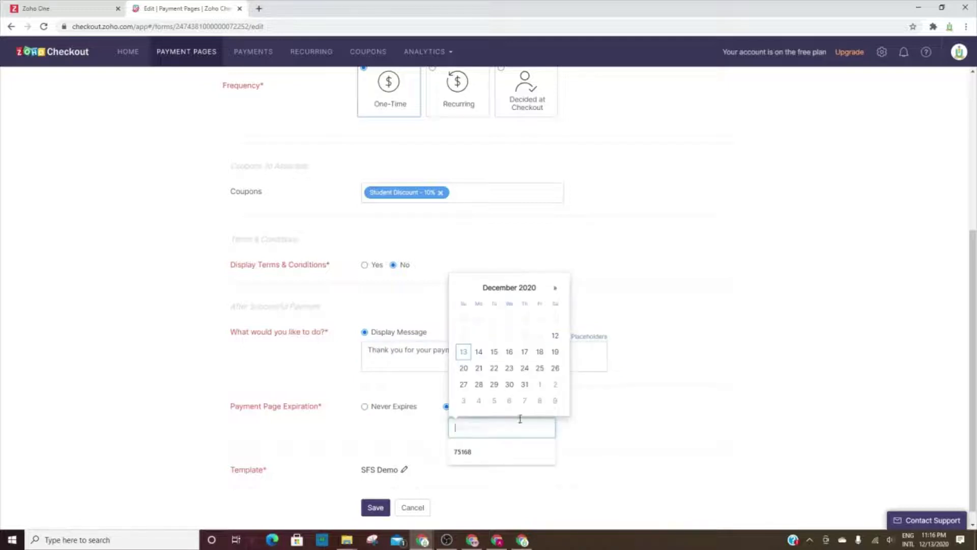
left_click(580, 431)
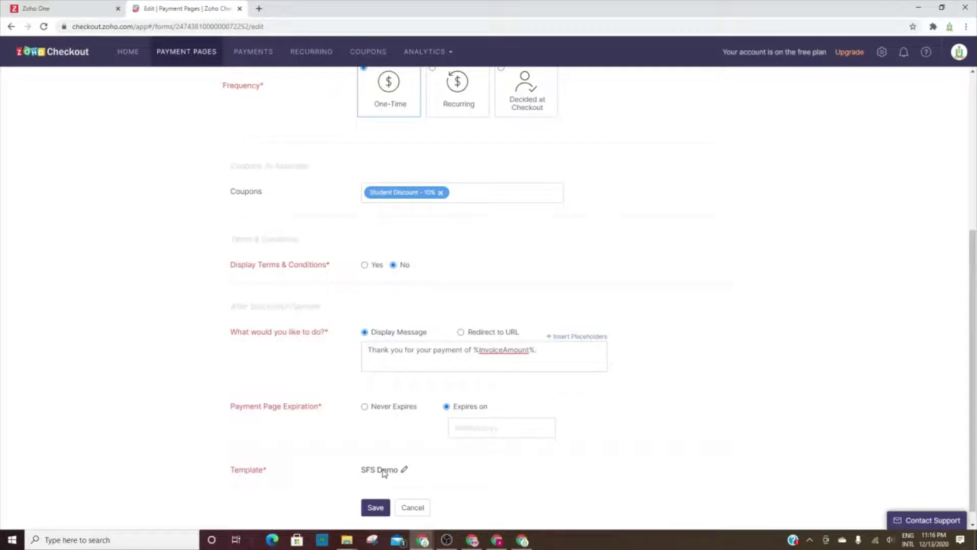
left_click(405, 470)
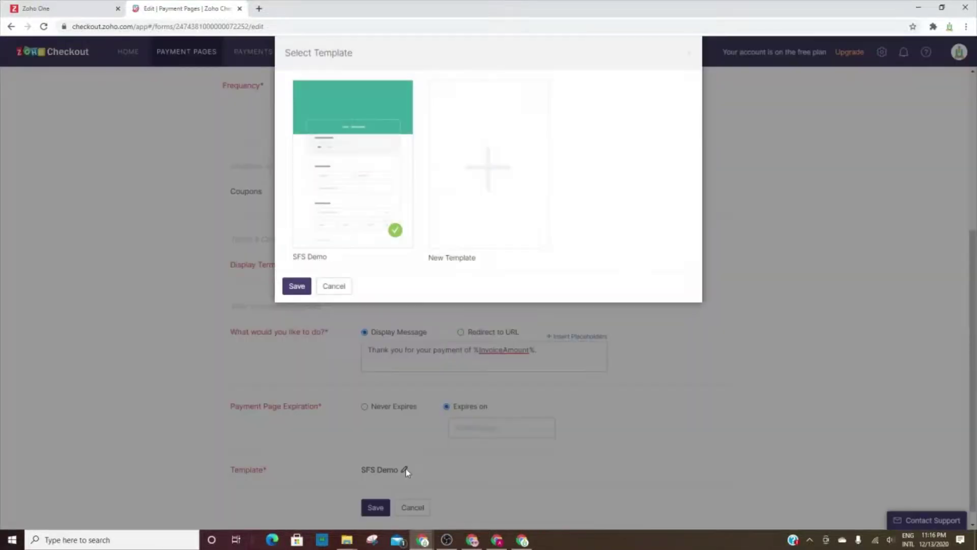
left_click(336, 287)
left_click(382, 514)
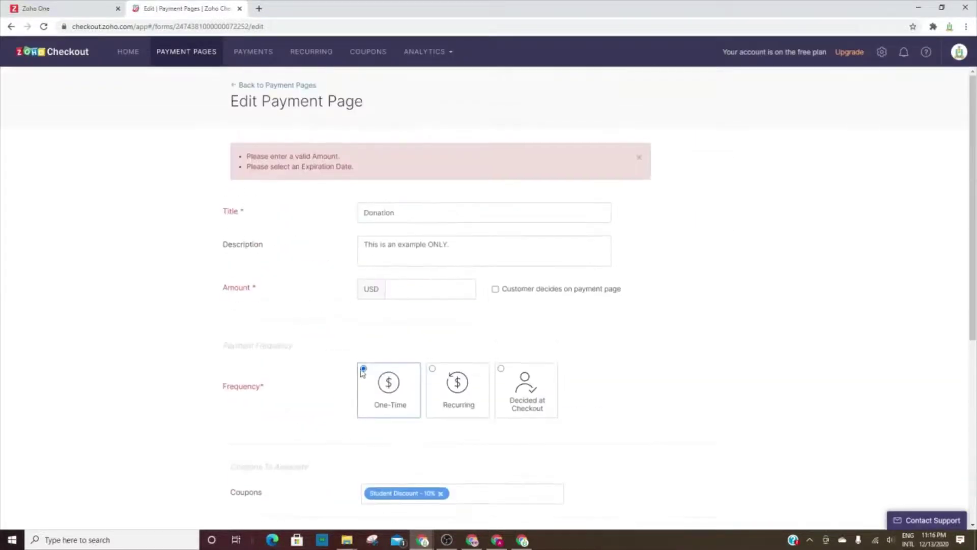
scroll(392, 397, "down", 6)
Discard the Donation edits, browse the Payments, Recurring and Coupons lists, then open Analytics > Net Revenue
left_click(411, 503)
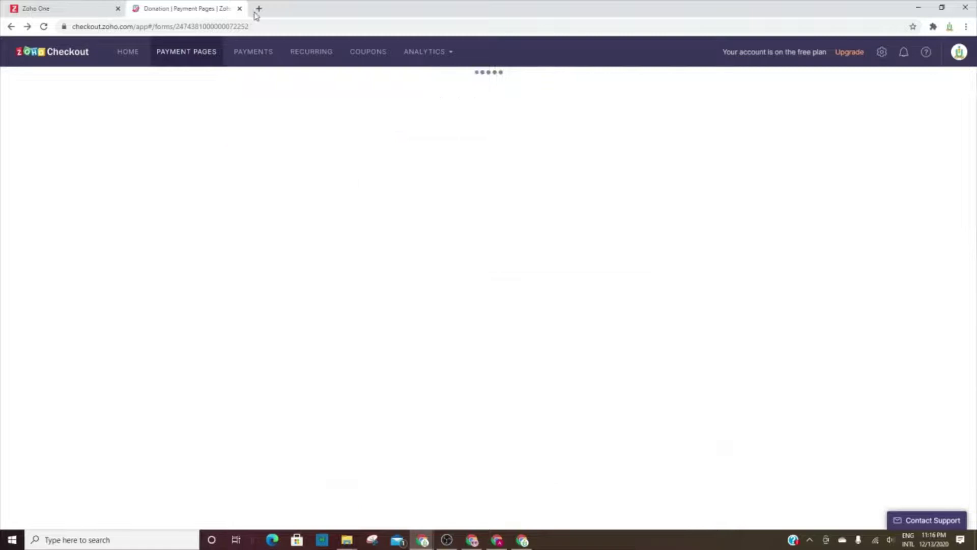
left_click(255, 52)
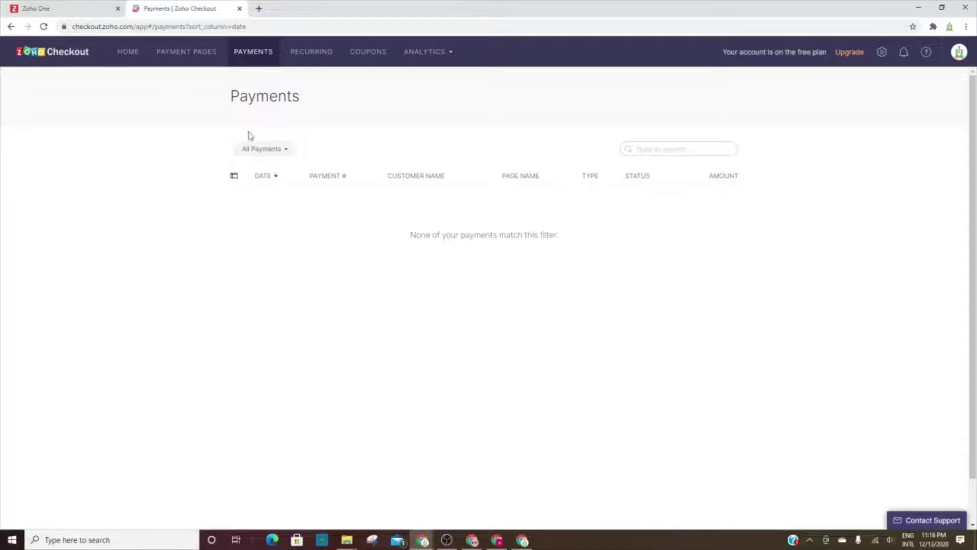
left_click(304, 57)
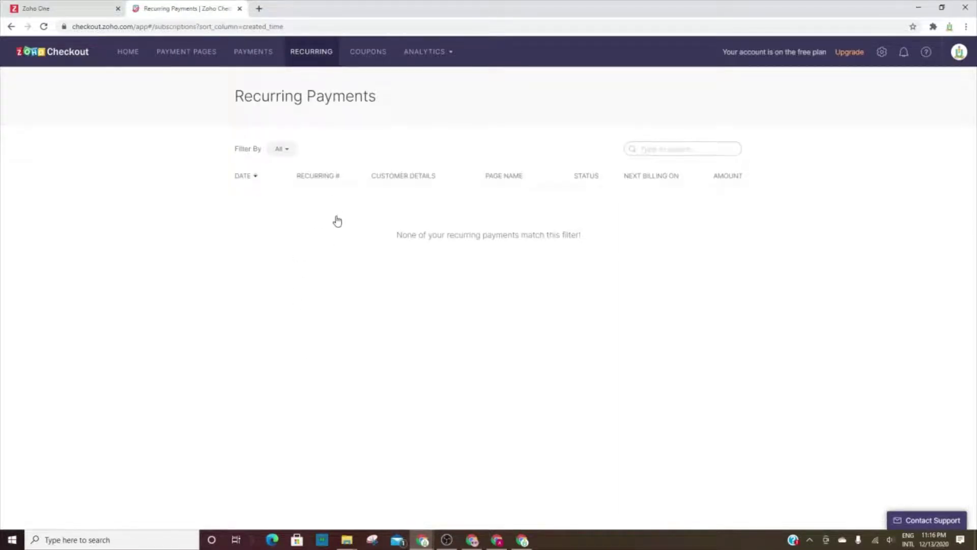
left_click(371, 57)
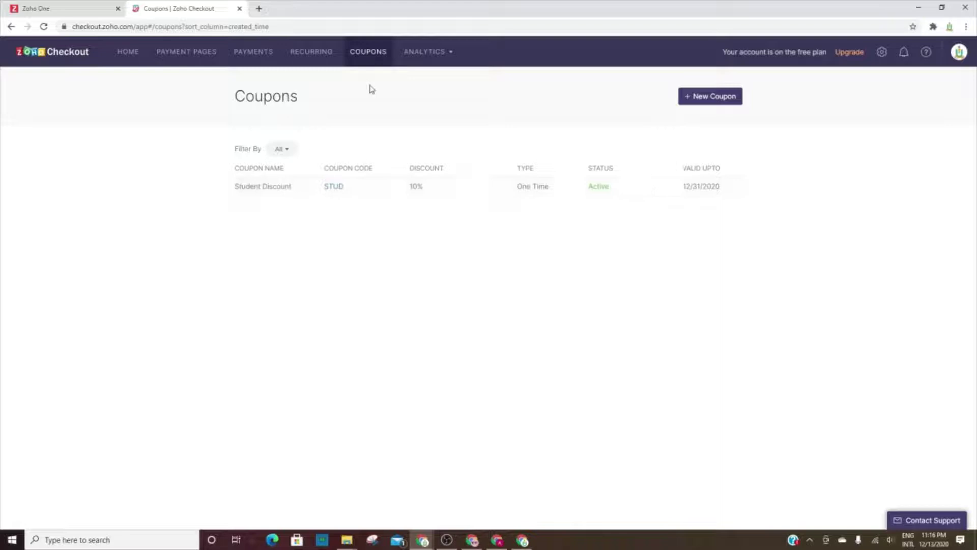
left_click(416, 51)
left_click(409, 82)
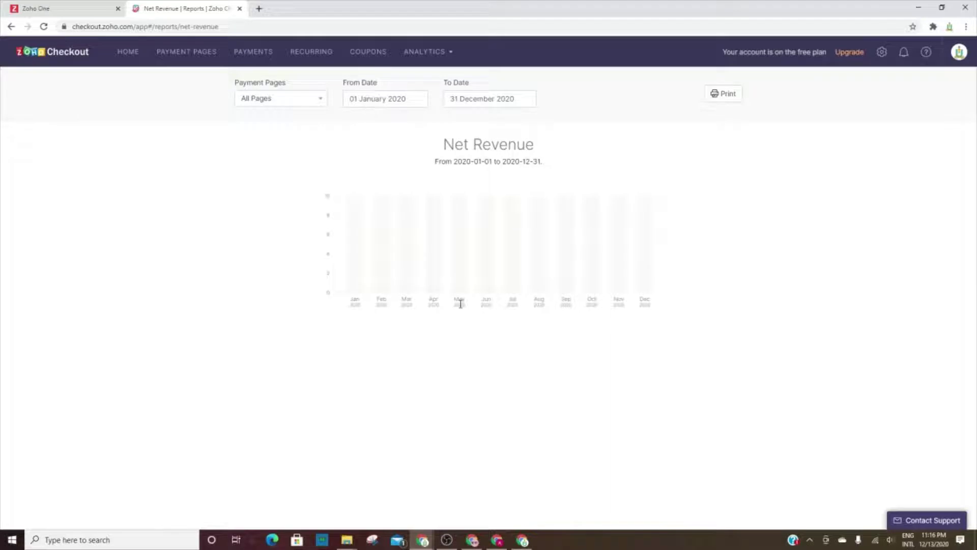
Browse the Lost Opportunities, Payments and Recurring Payments reports, ending on the Customers report
left_click(293, 98)
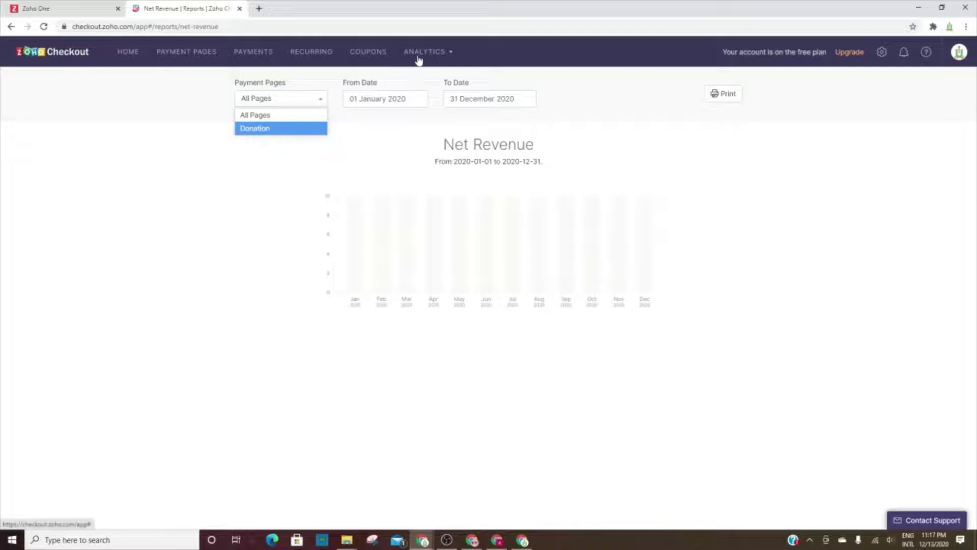
left_click(418, 60)
left_click(416, 92)
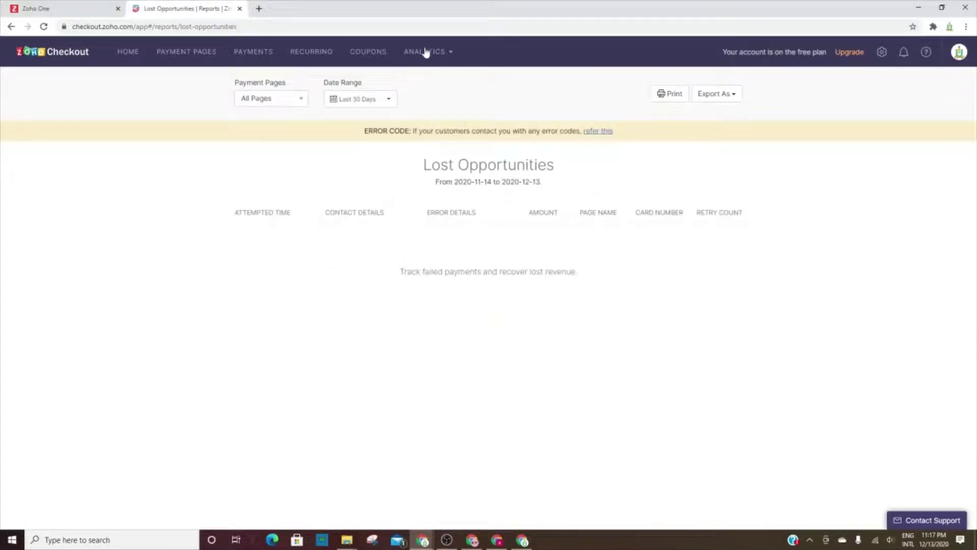
left_click(423, 56)
left_click(418, 110)
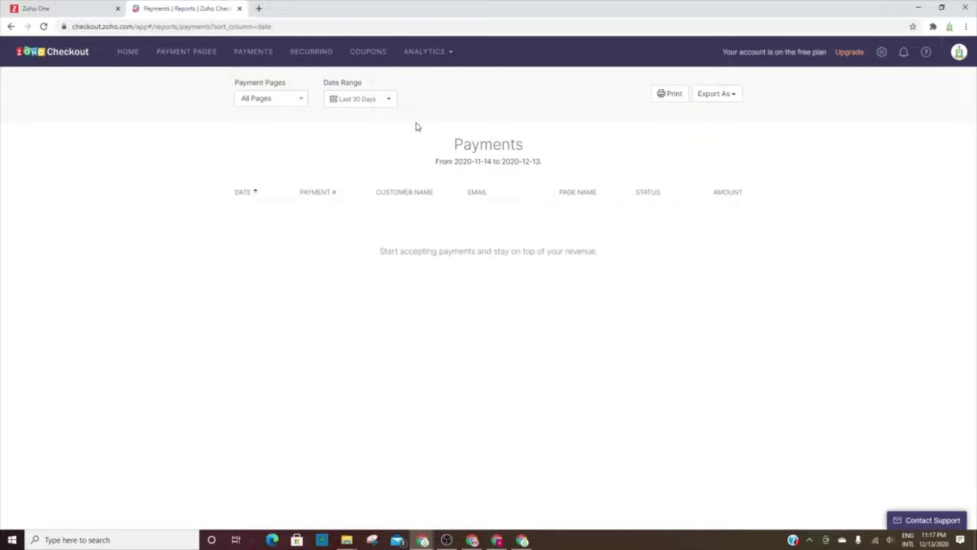
left_click(426, 61)
left_click(425, 128)
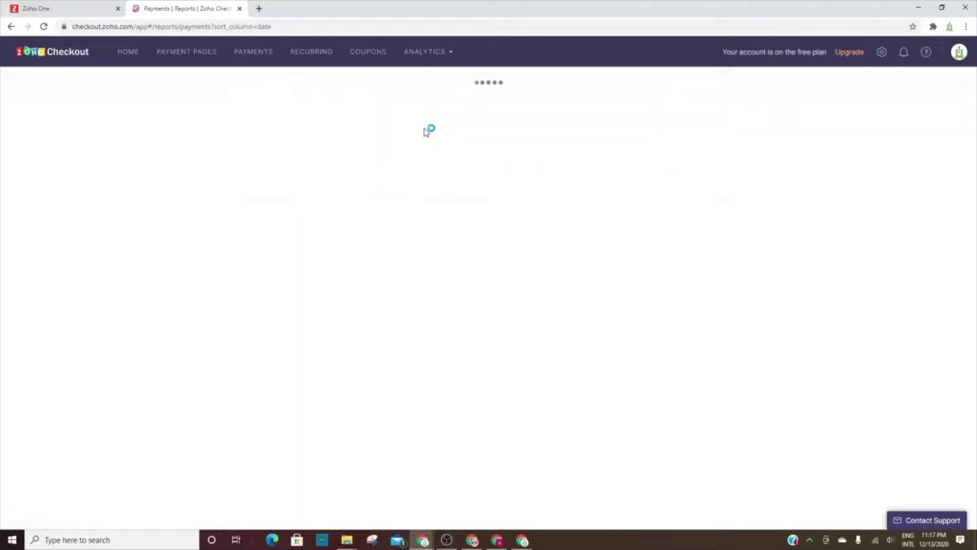
left_click(417, 55)
left_click(413, 150)
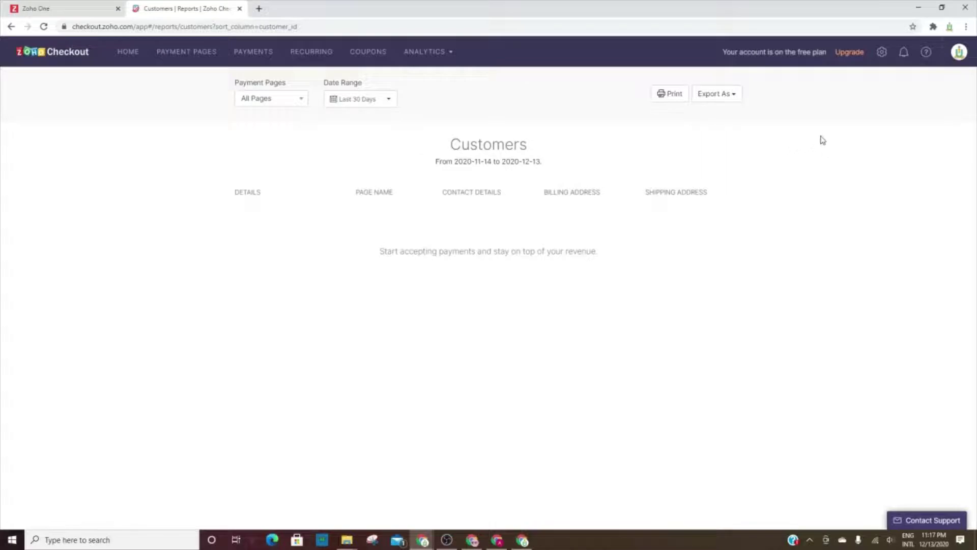
View the organization profile in Settings, then return to the Payment Pages list
left_click(881, 53)
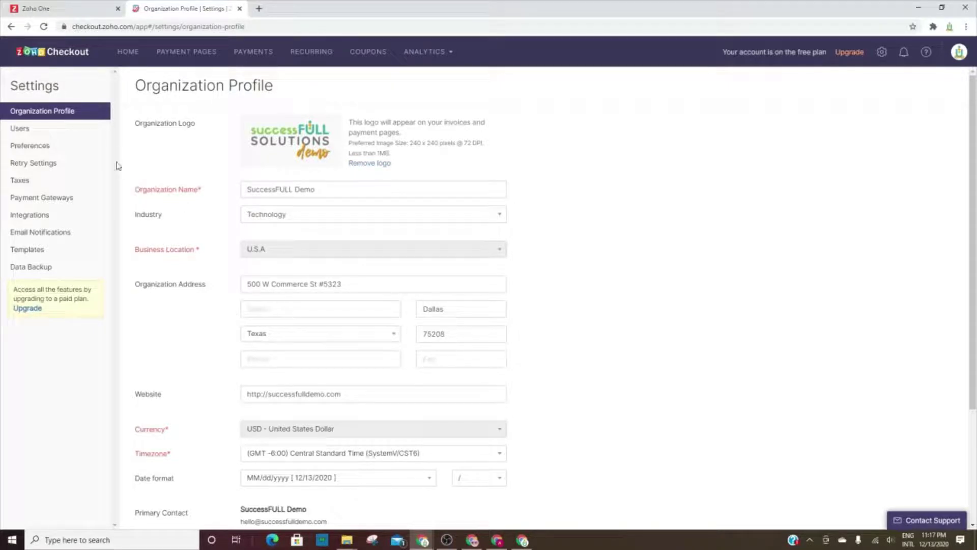
left_click(164, 55)
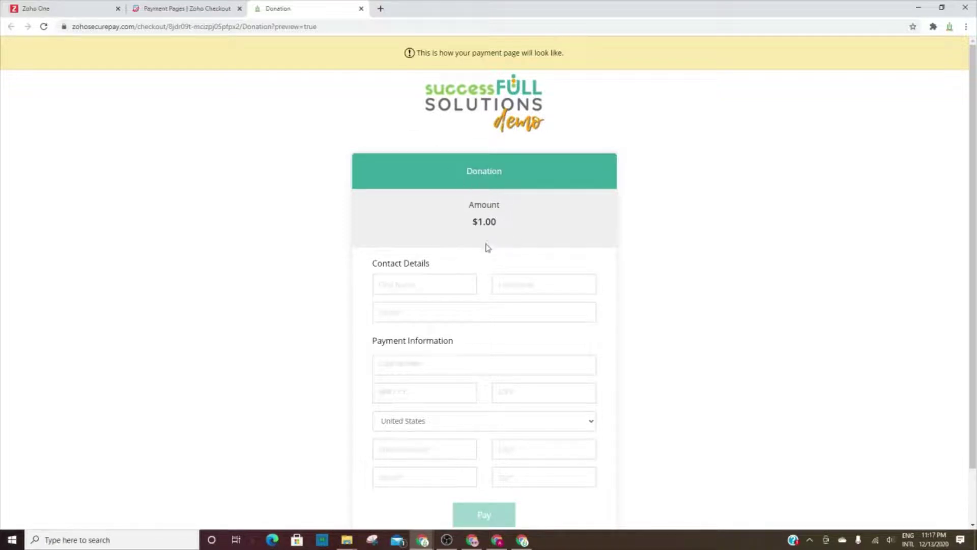
Scroll through the Donation page preview, then switch back to the Checkout payment pages tab
scroll(481, 249, "down", 1)
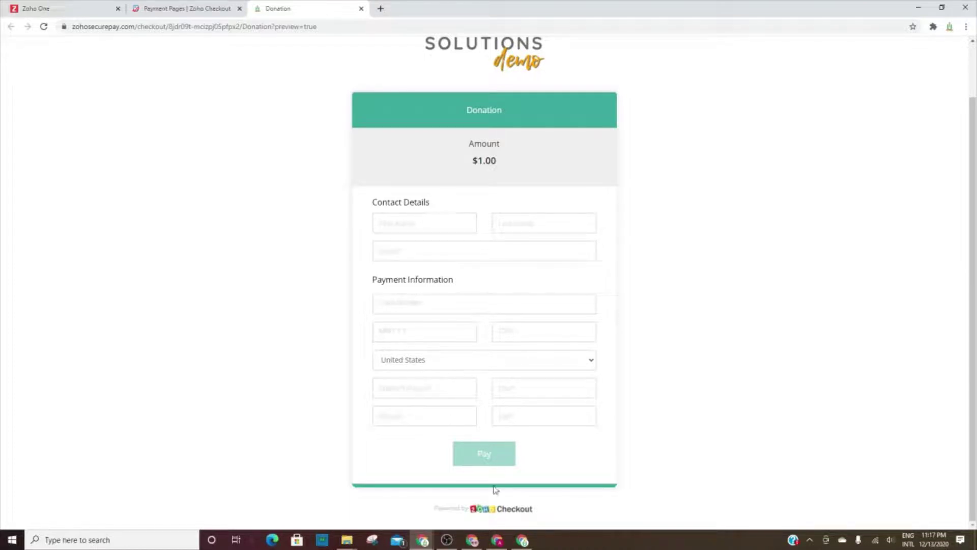
scroll(441, 288, "up", 2)
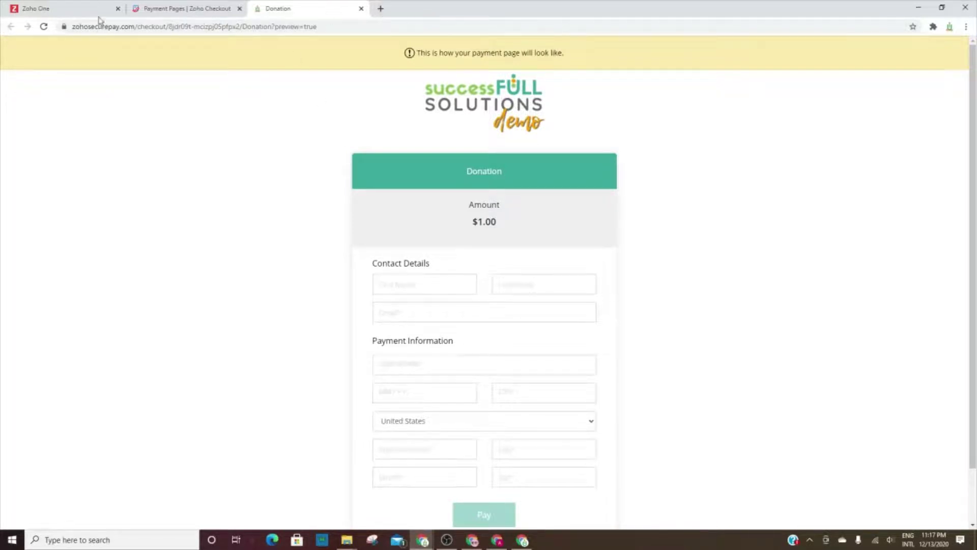
left_click(176, 10)
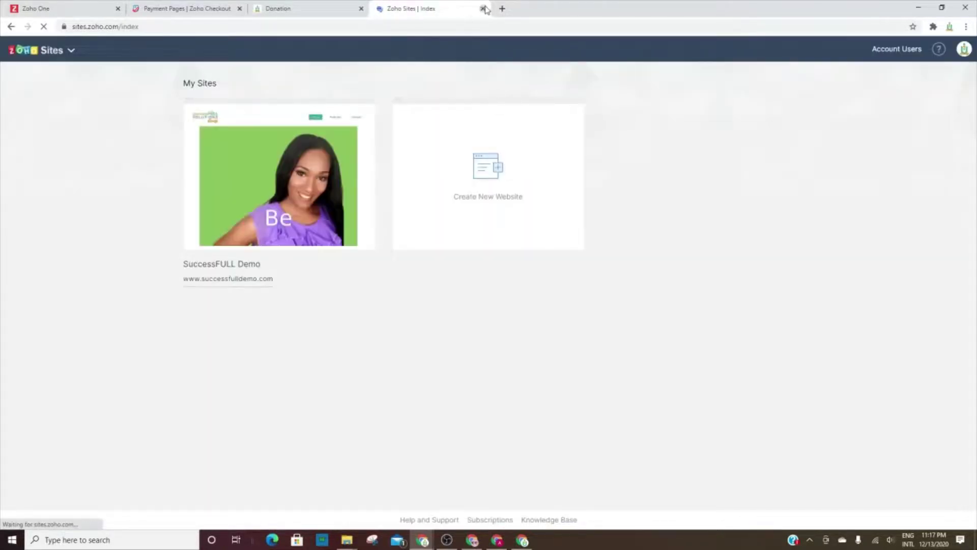
left_click(483, 9)
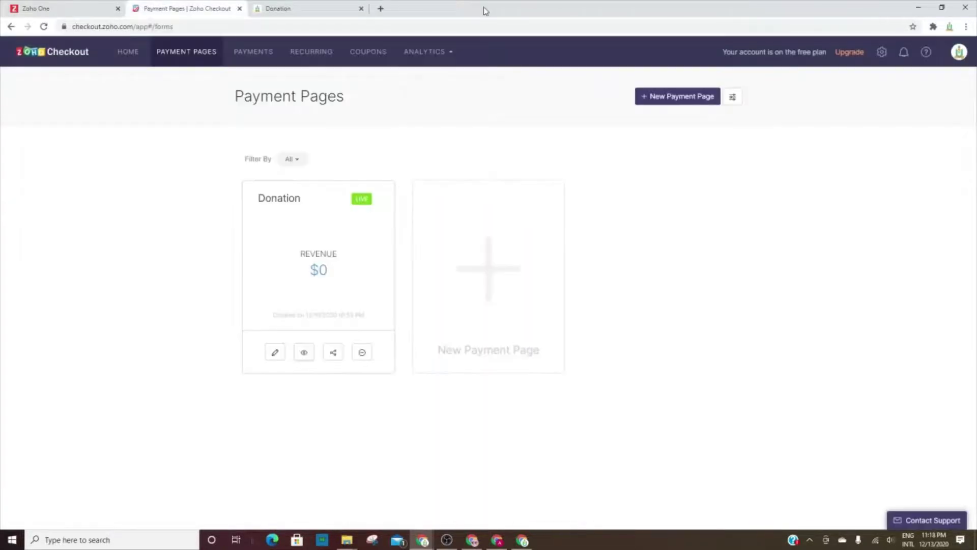
key("alt+Tab")
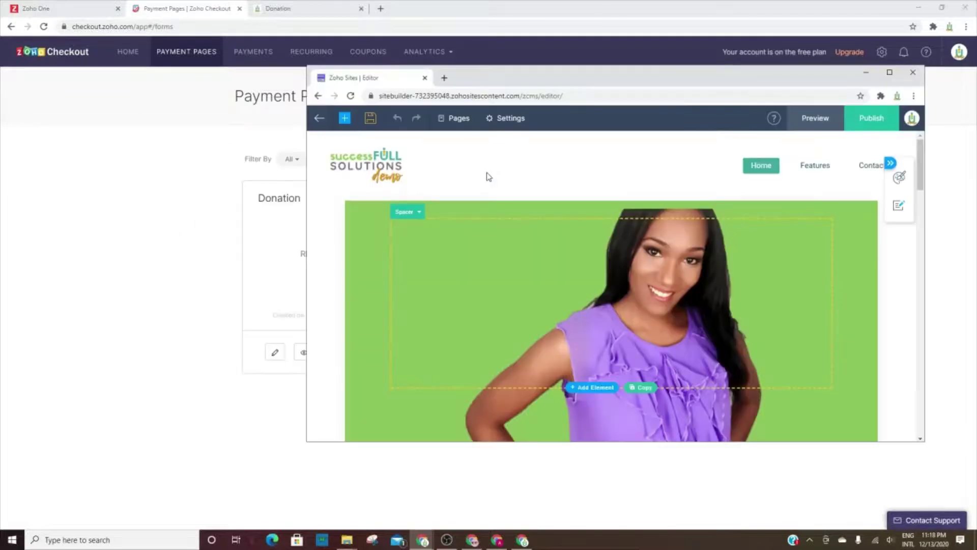
scroll(786, 209, "down", 1)
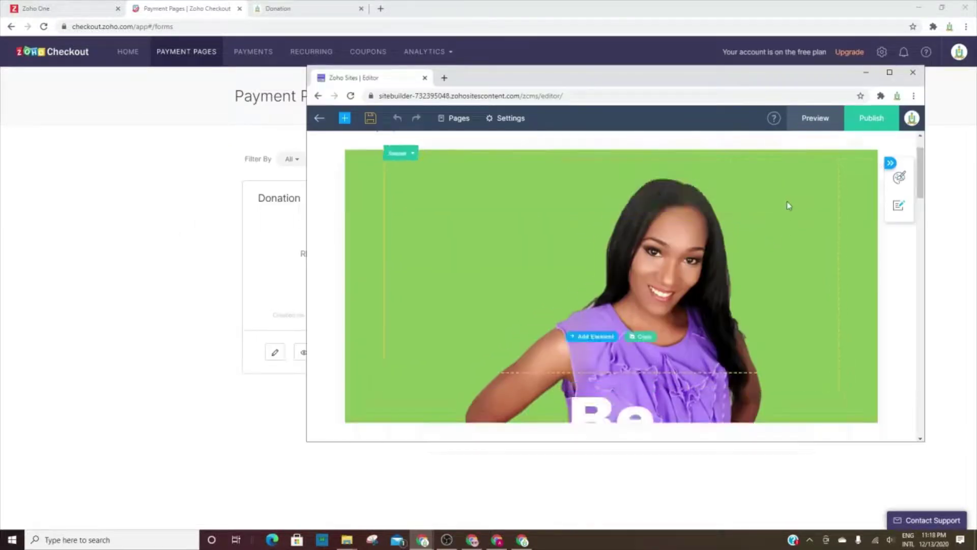
scroll(786, 207, "up", 1)
left_click(816, 167)
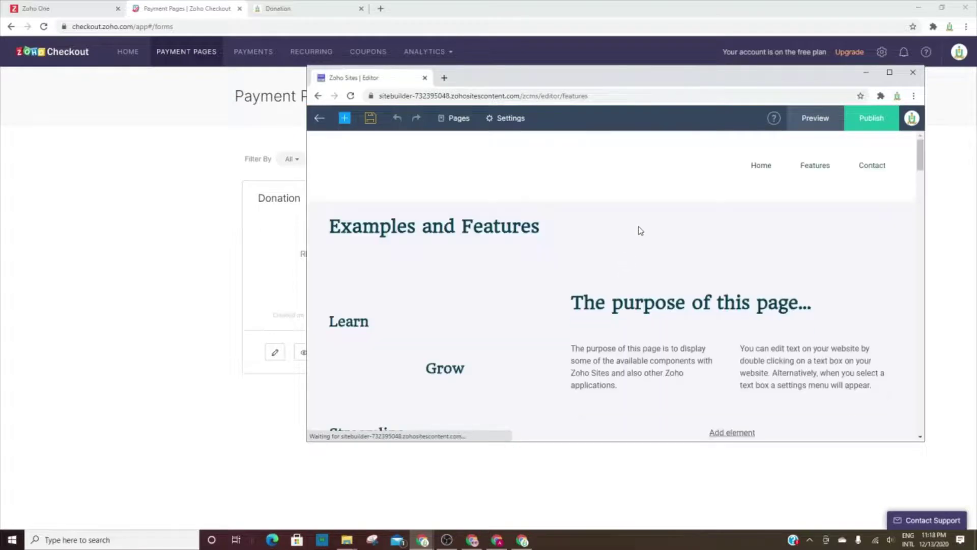
scroll(641, 231, "down", 5)
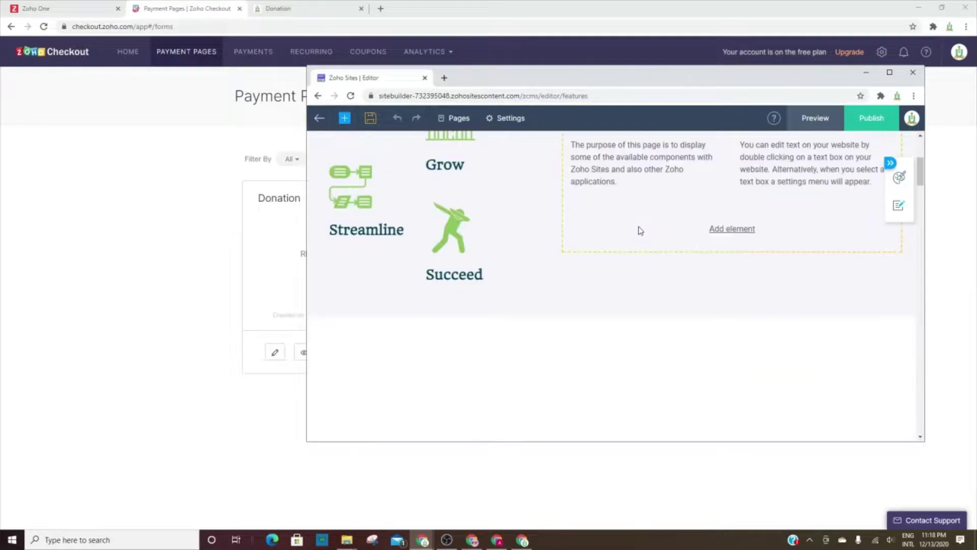
scroll(640, 231, "down", 8)
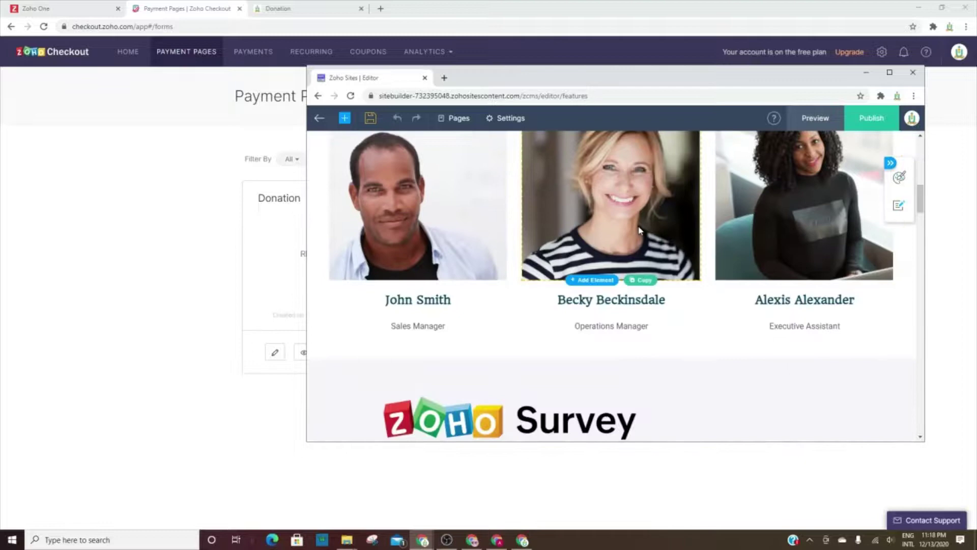
scroll(640, 231, "down", 10)
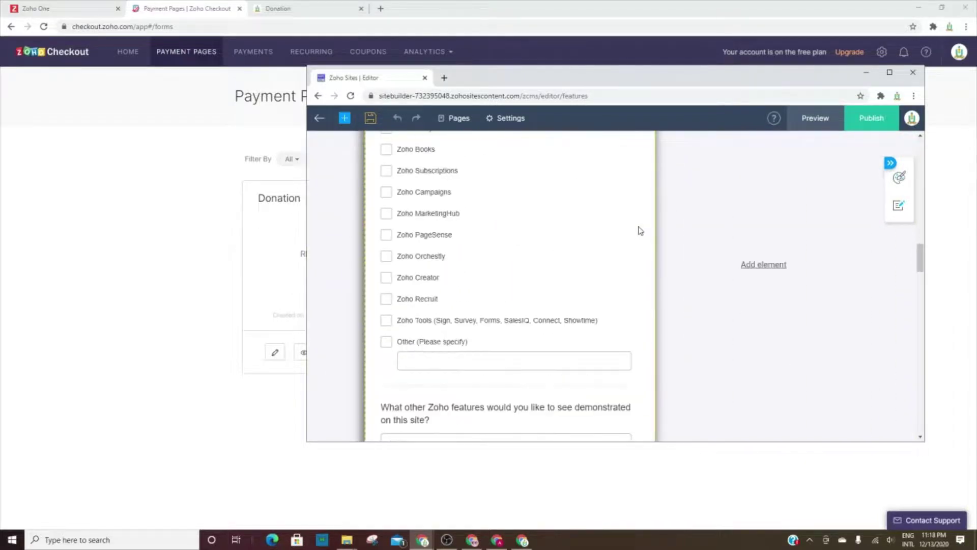
scroll(640, 230, "down", 5)
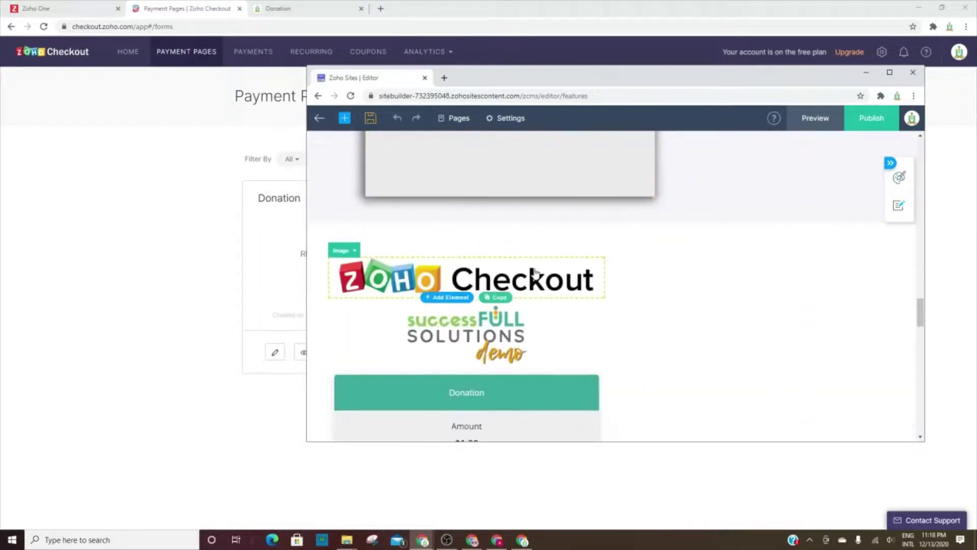
scroll(518, 279, "down", 10)
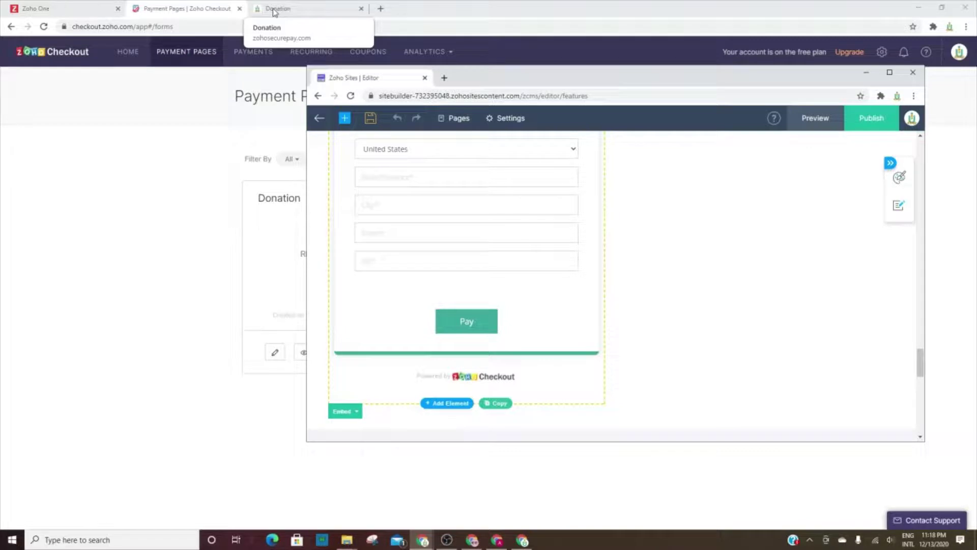
left_click(198, 11)
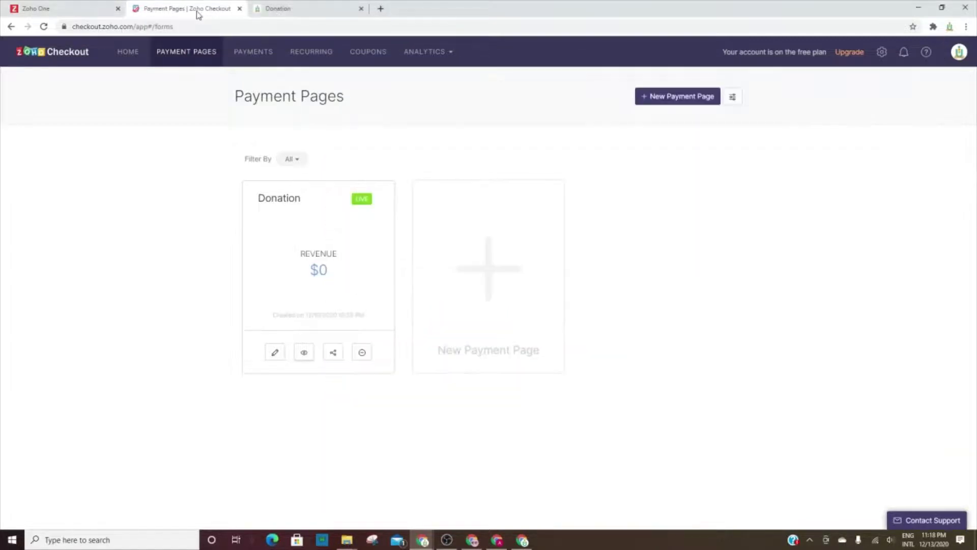
Open Settings and review the Users list and the Preferences page
left_click(882, 51)
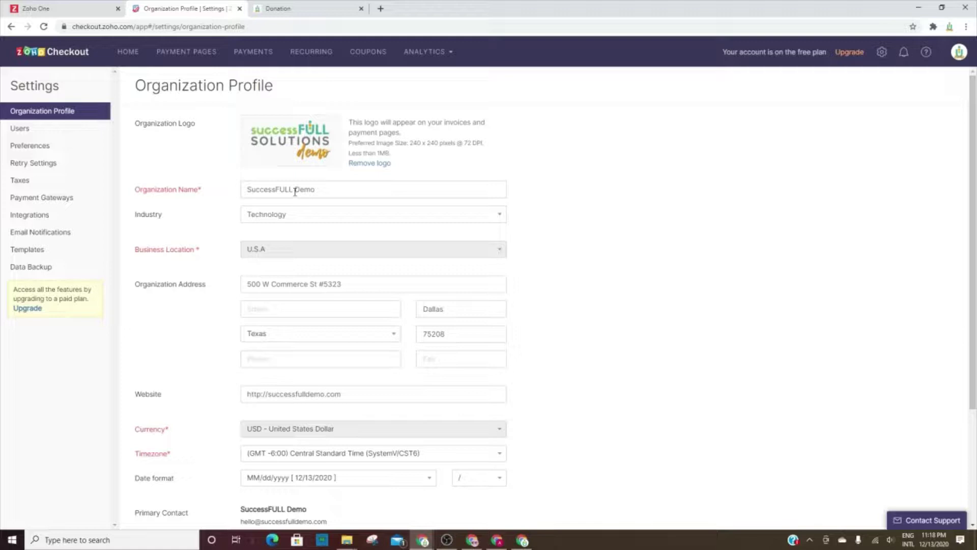
scroll(311, 382, "down", 3)
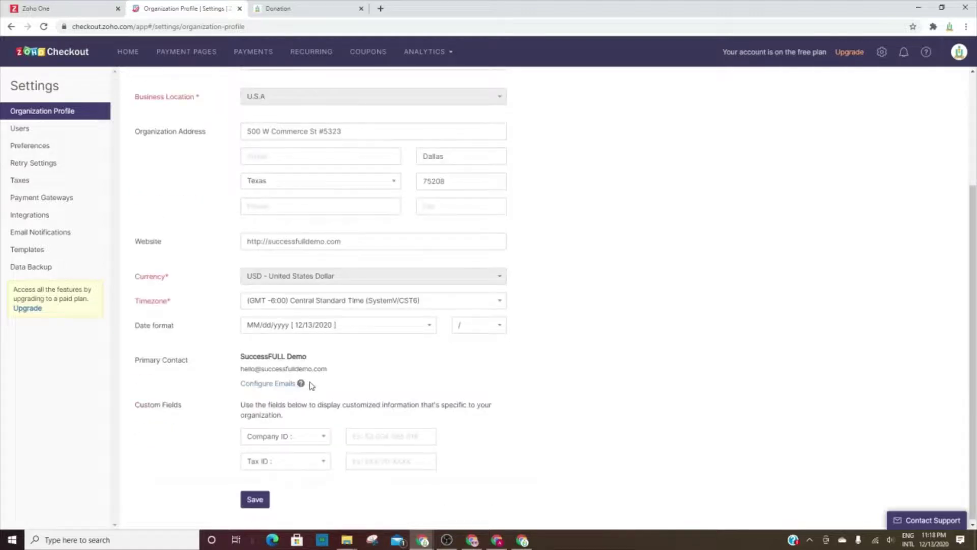
left_click(26, 129)
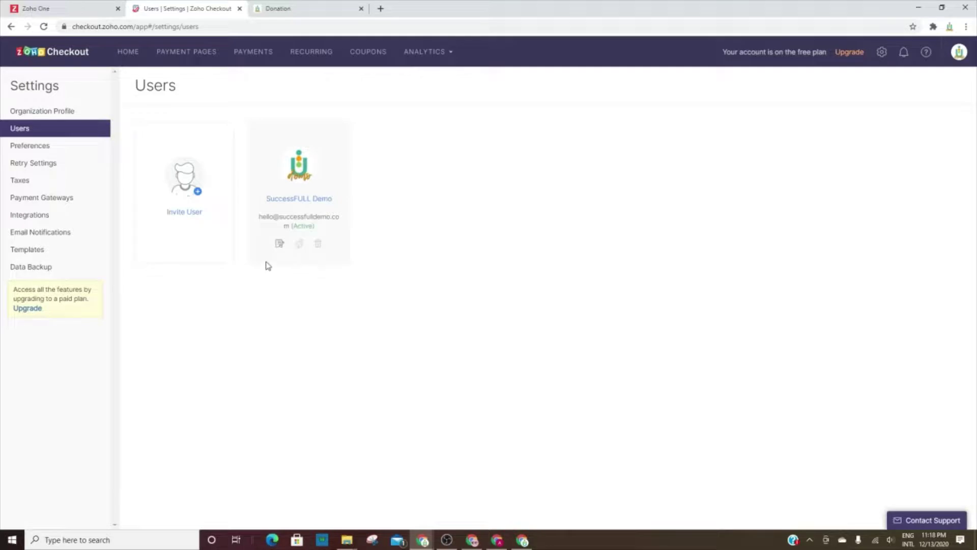
left_click(28, 146)
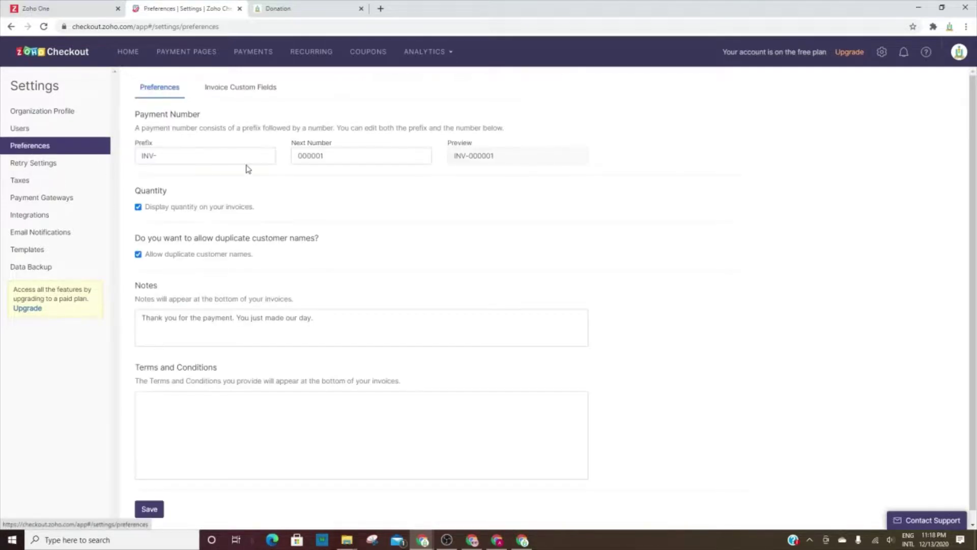
Highlight the INV- payment prefix and next number 000001, then view Invoice Custom Fields
left_click_drag(212, 156, 113, 159)
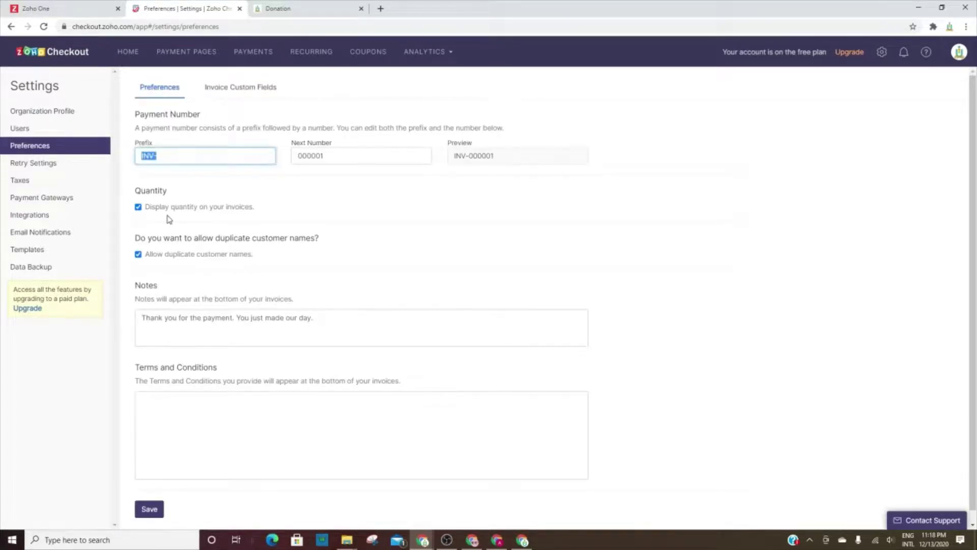
left_click_drag(321, 155, 302, 210)
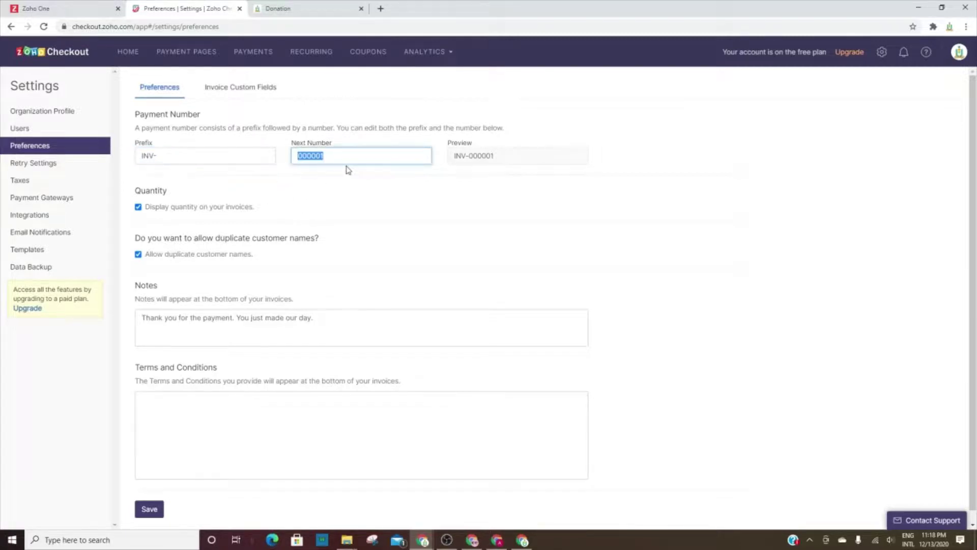
scroll(203, 209, "down", 1)
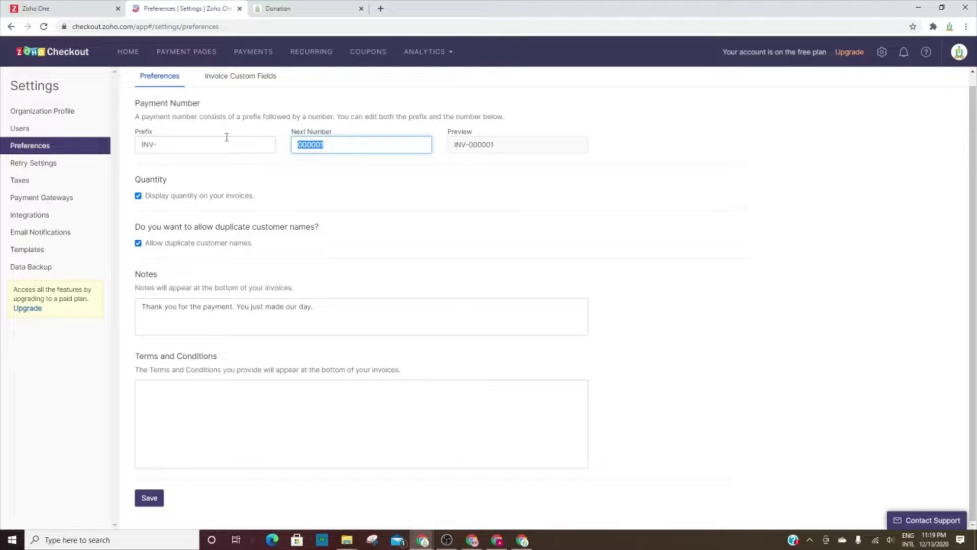
left_click(220, 78)
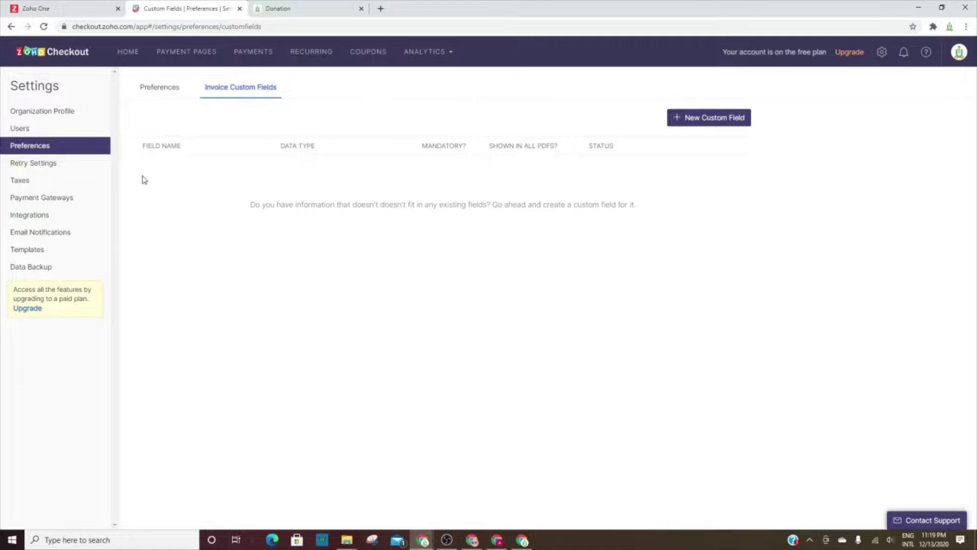
Check payment retry settings, keeping the first retry notification and 3-day interval, then open Taxes
left_click(46, 167)
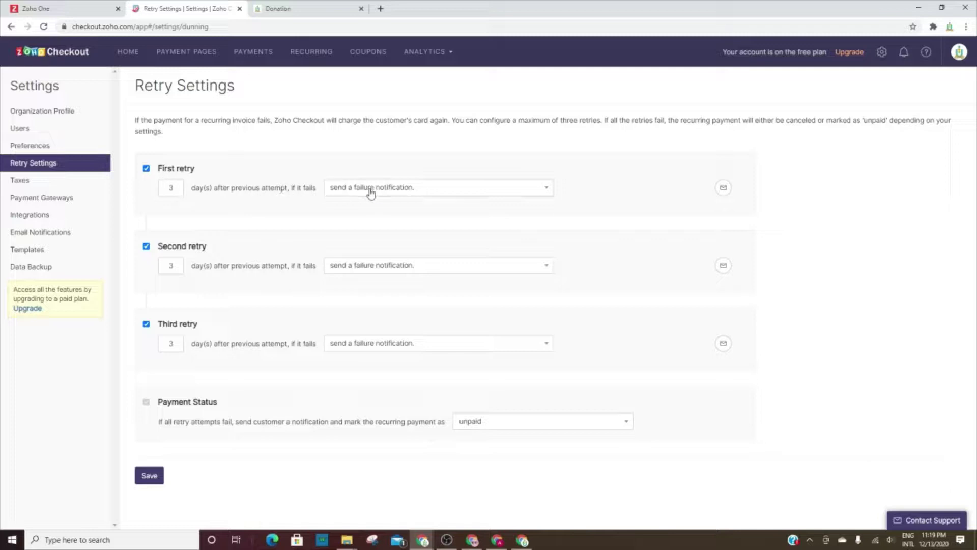
left_click(370, 192)
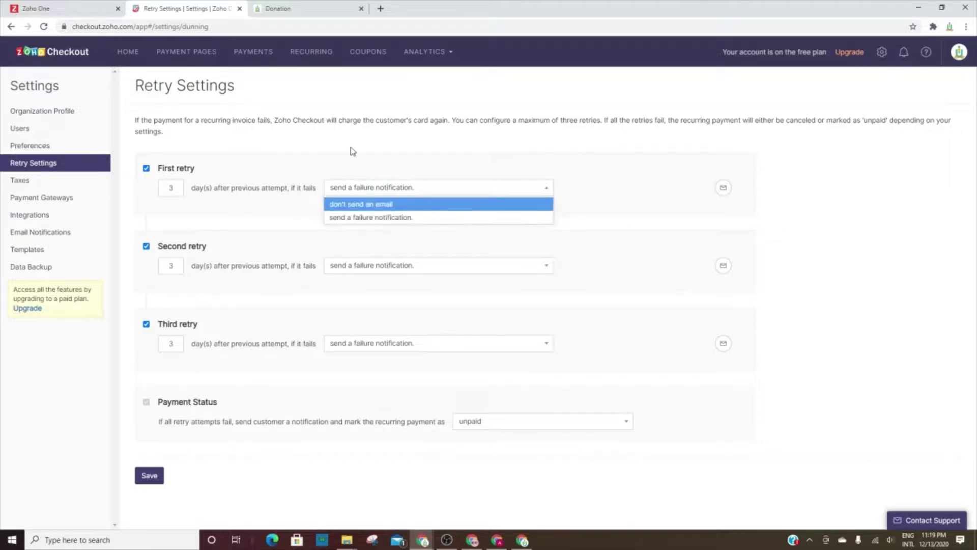
left_click(326, 156)
left_click_drag(176, 188, 197, 200)
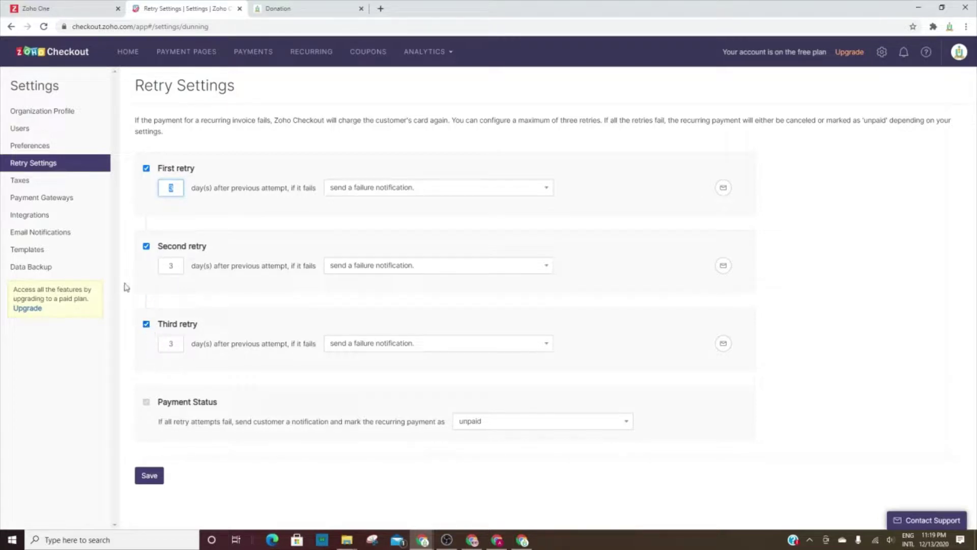
left_click(25, 181)
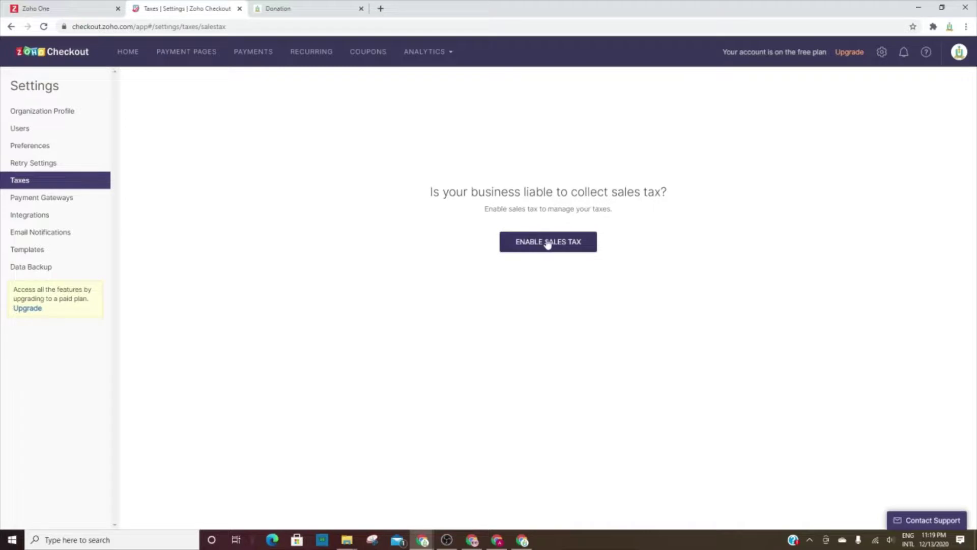
Look through the Payment Gateways and Integrations settings, then bring up the customer Email Notifications list
left_click(34, 207)
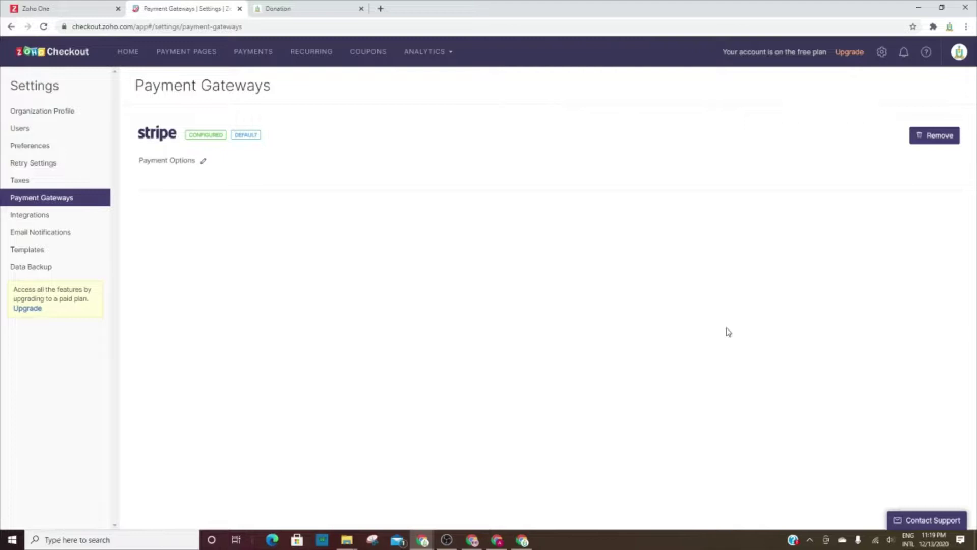
left_click(33, 216)
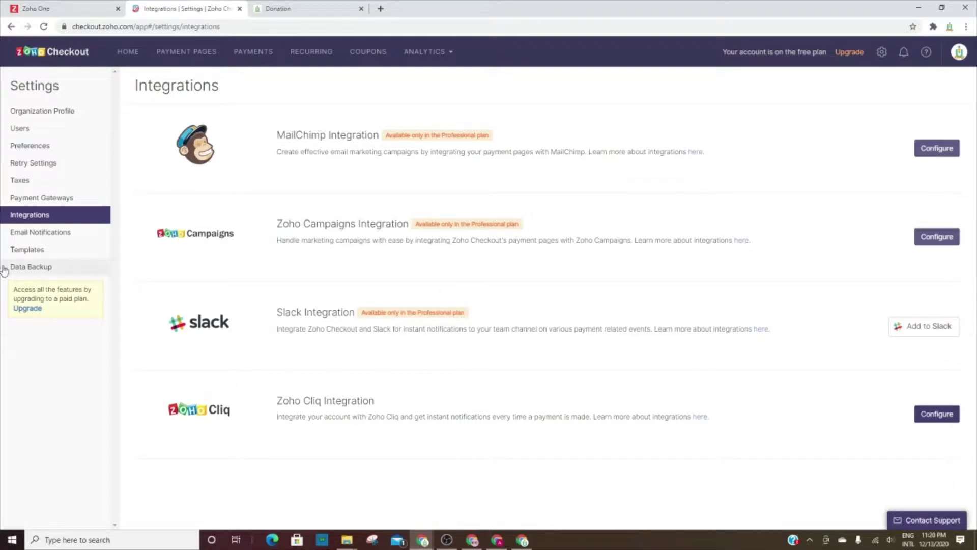
left_click(36, 233)
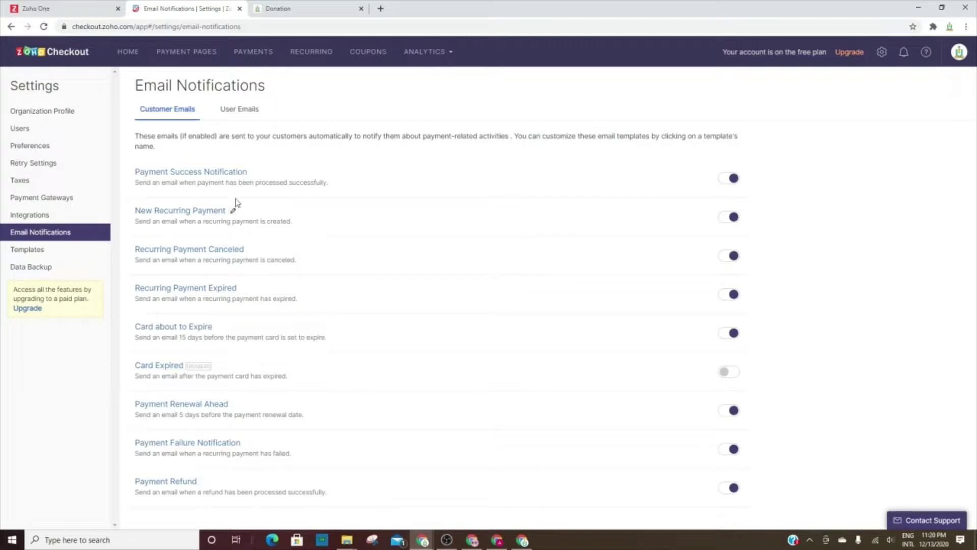
Inspect the Payment Success Notification email template and select its thank-you sentence
left_click(252, 173)
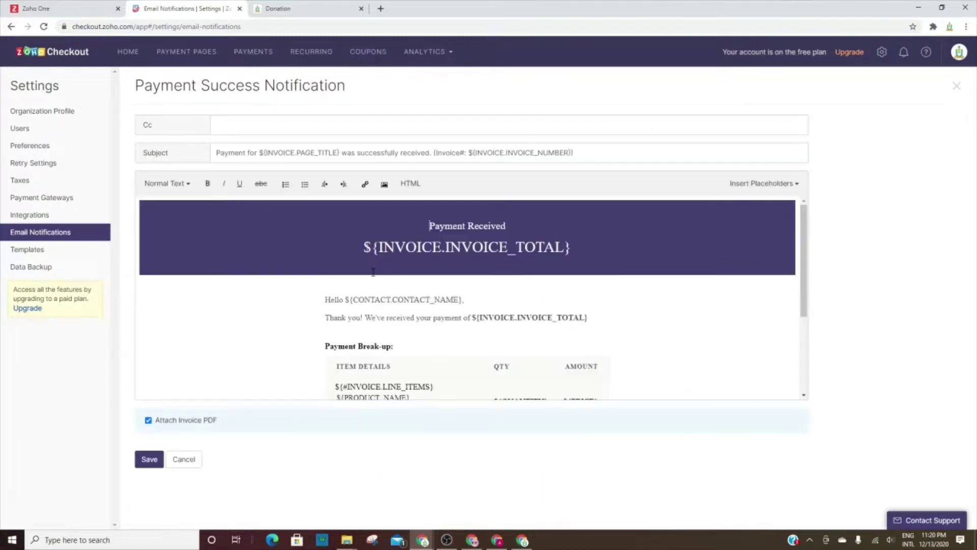
scroll(473, 299, "down", 2)
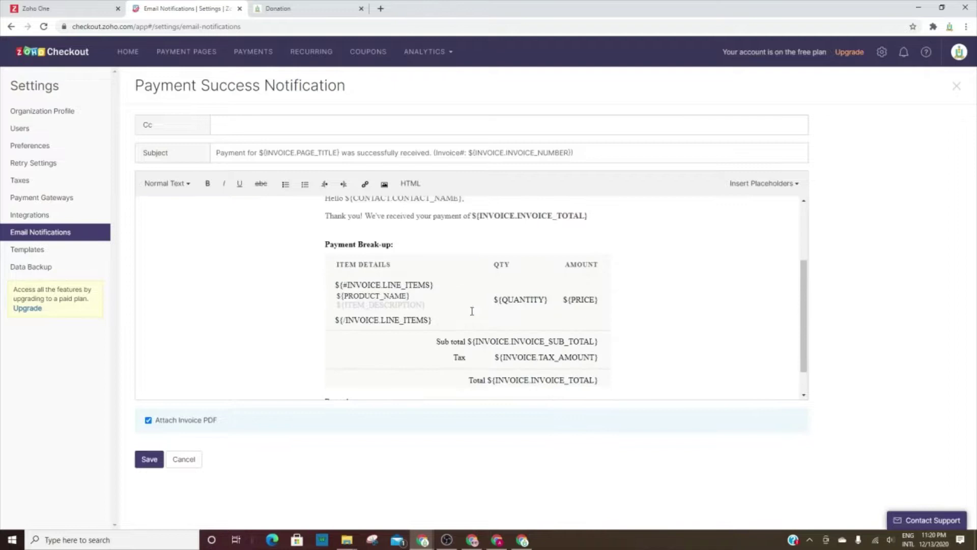
scroll(472, 311, "up", 1)
left_click_drag(327, 265, 471, 272)
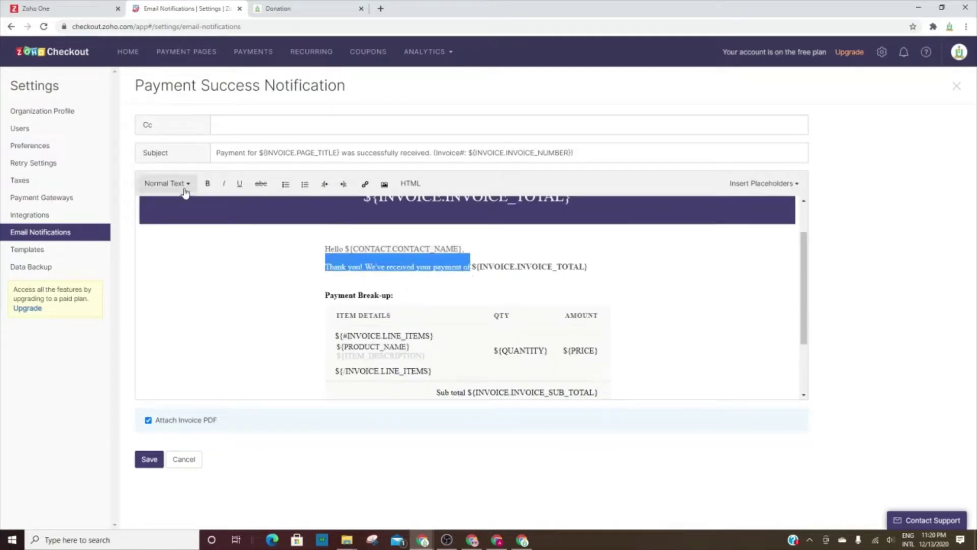
scroll(514, 329, "down", 2)
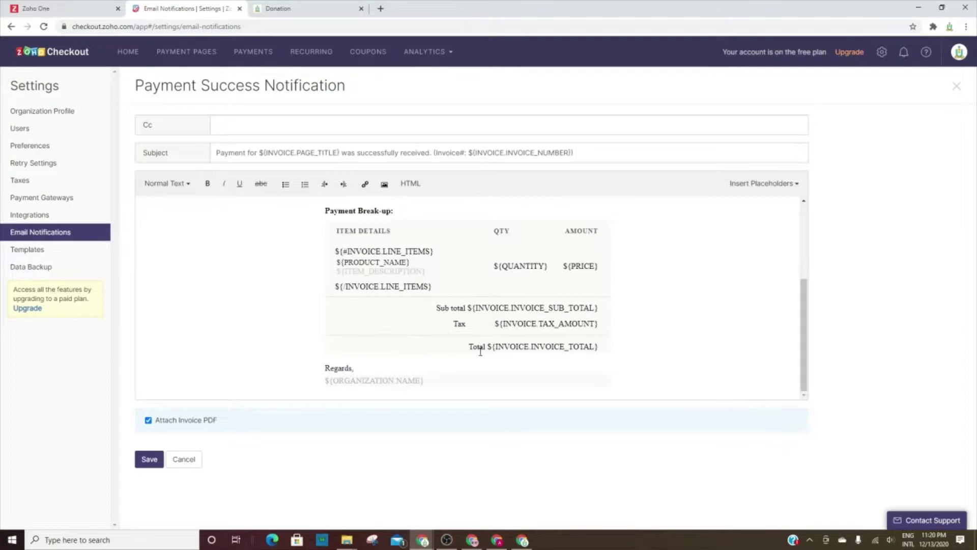
scroll(480, 351, "up", 3)
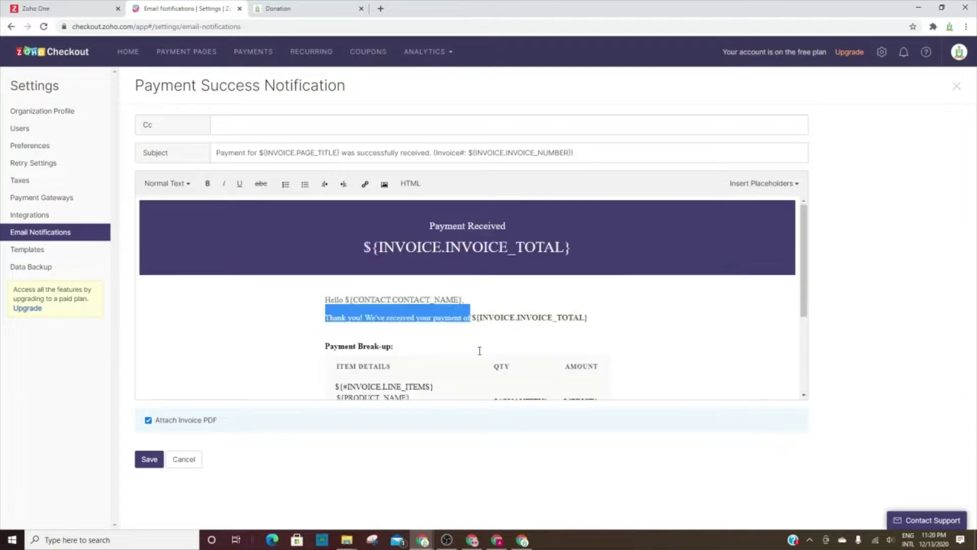
Close the email template without saving, review the User Emails notifications, then go to Templates
left_click(185, 461)
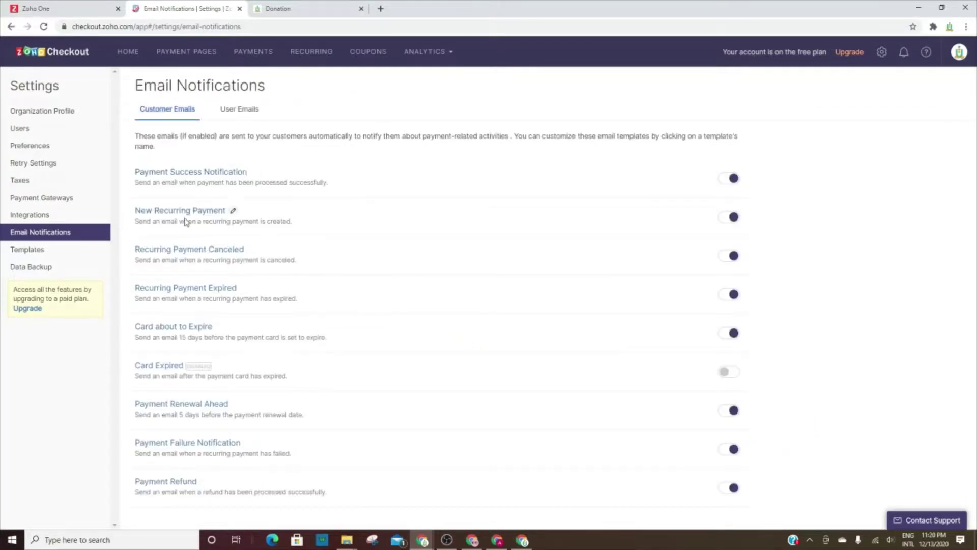
left_click(233, 113)
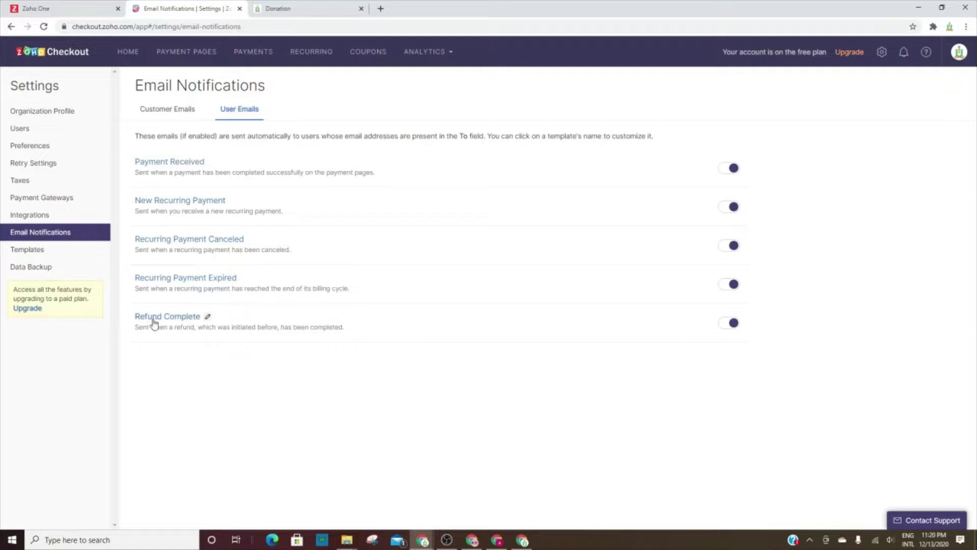
left_click(20, 249)
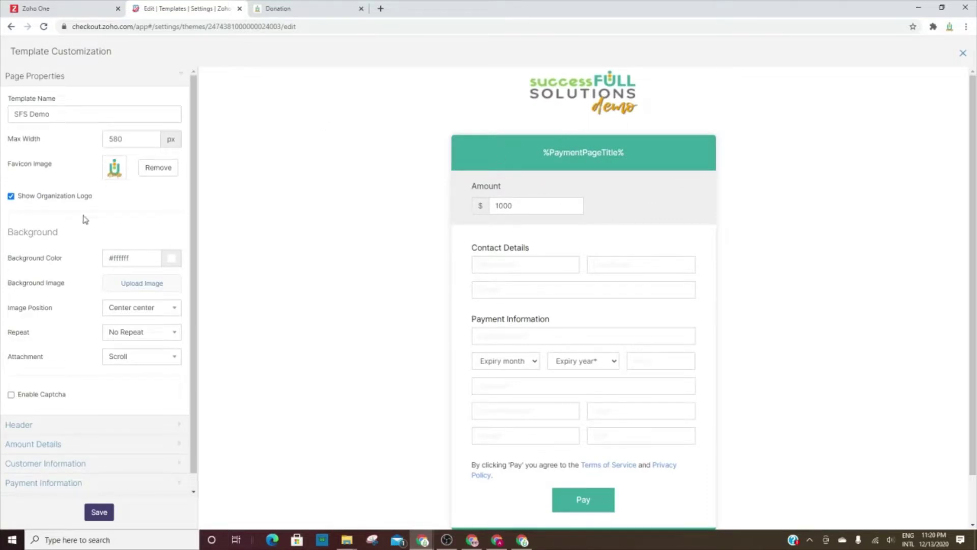
Set the SFS Demo page background colour to dark blue #263999
left_click(175, 261)
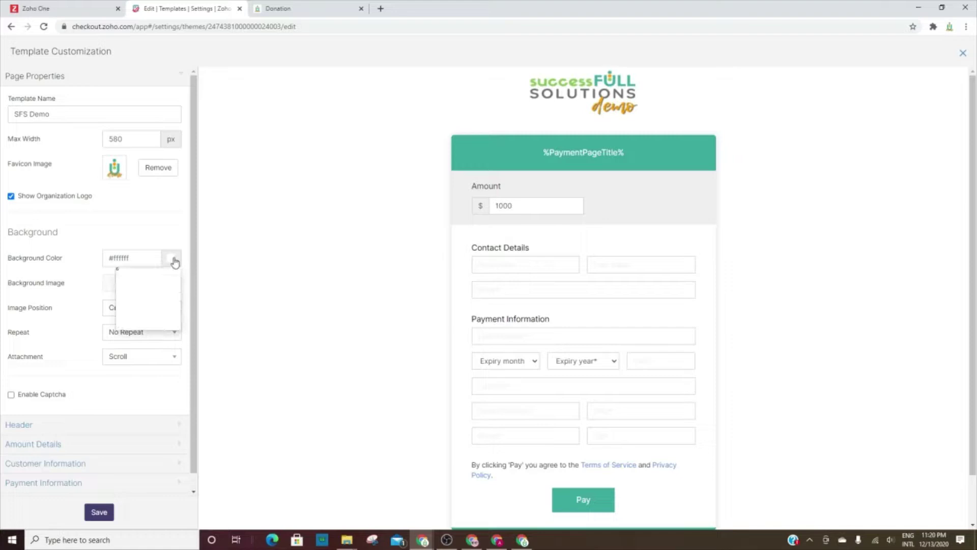
left_click(171, 294)
left_click(157, 290)
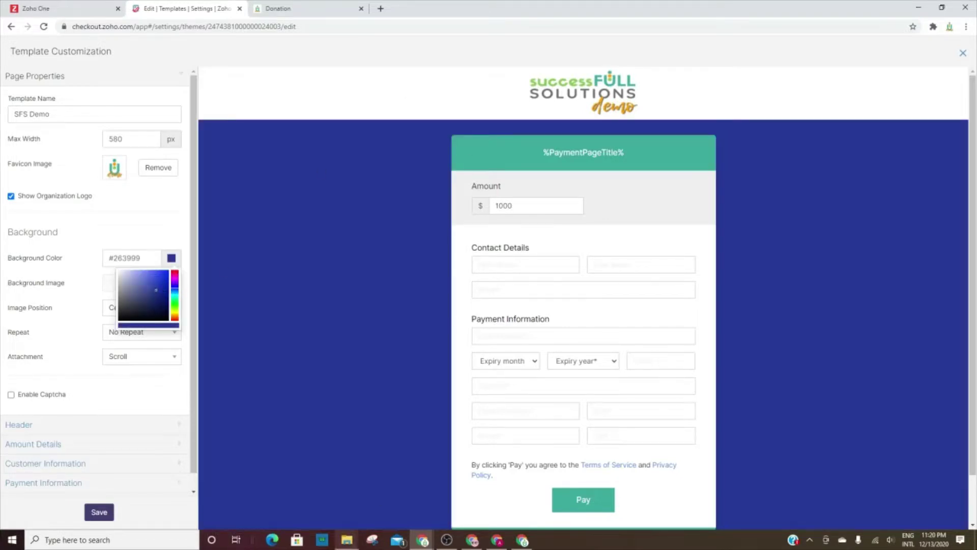
Enable the #ffa000 footer with social share buttons off, and save the template
scroll(73, 390, "down", 1)
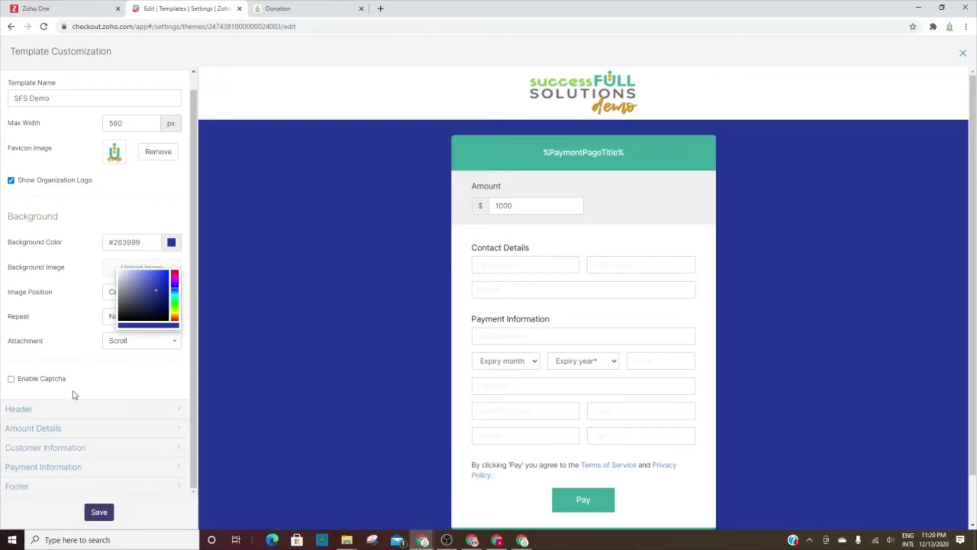
left_click(46, 411)
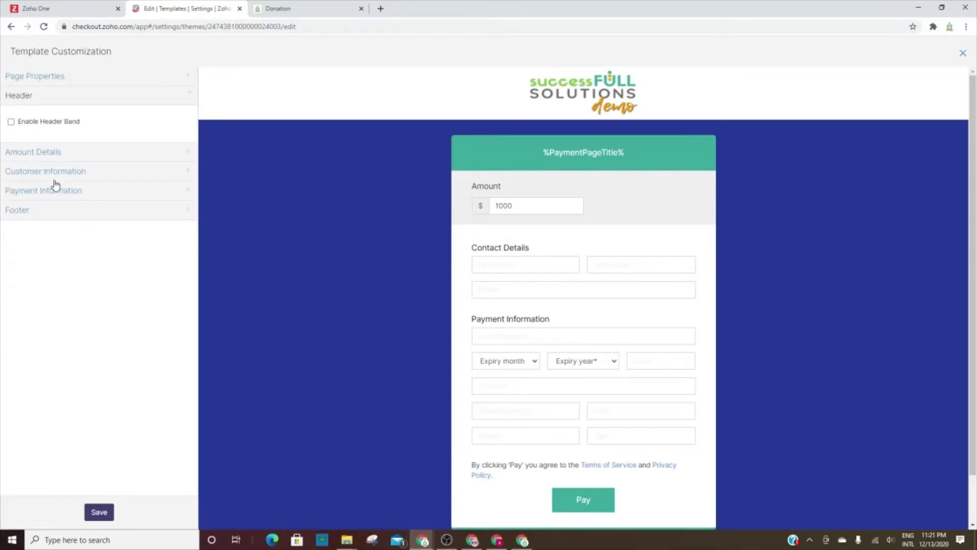
left_click(39, 209)
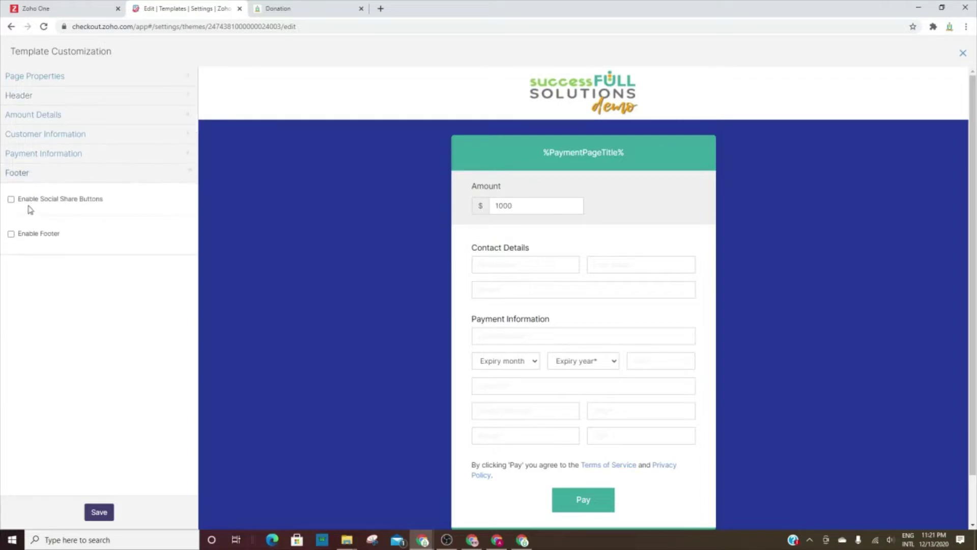
left_click(10, 199)
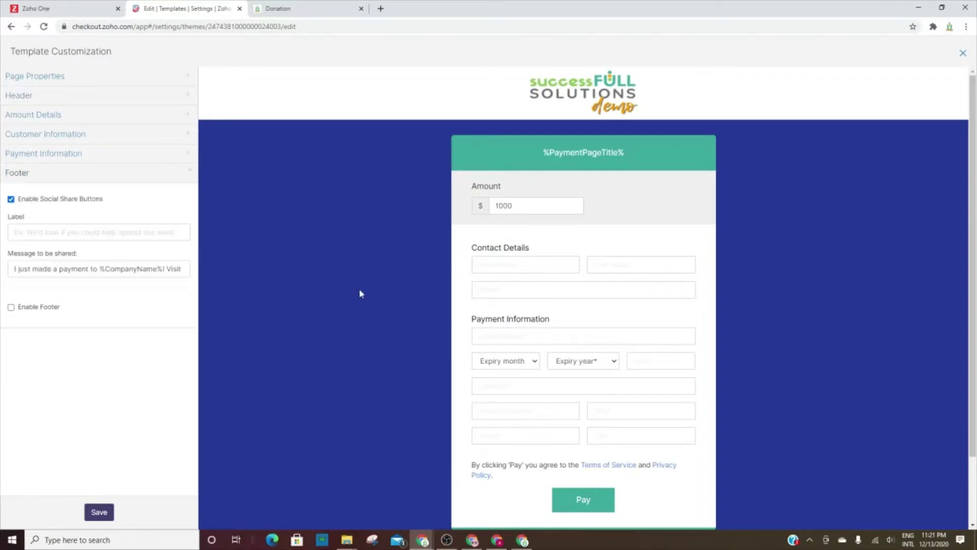
scroll(359, 288, "down", 2)
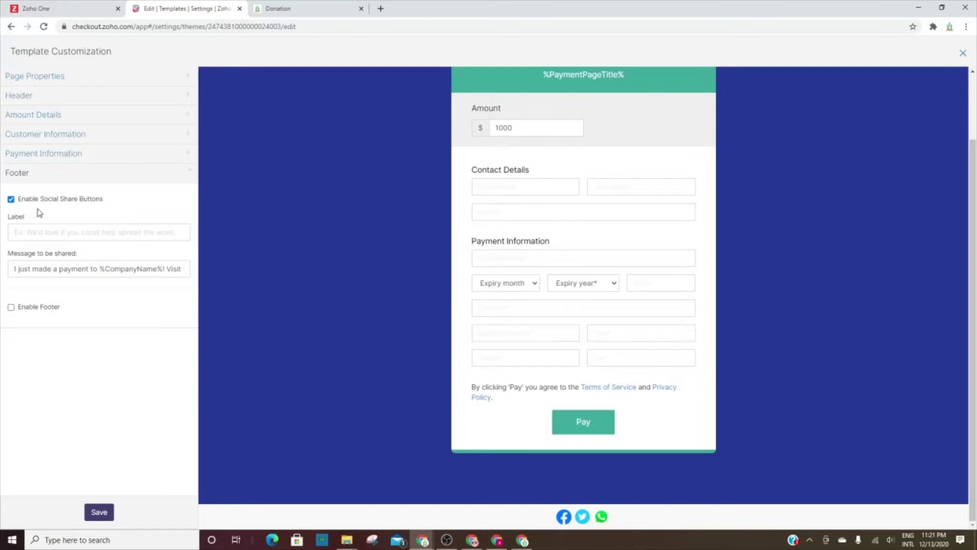
left_click(11, 199)
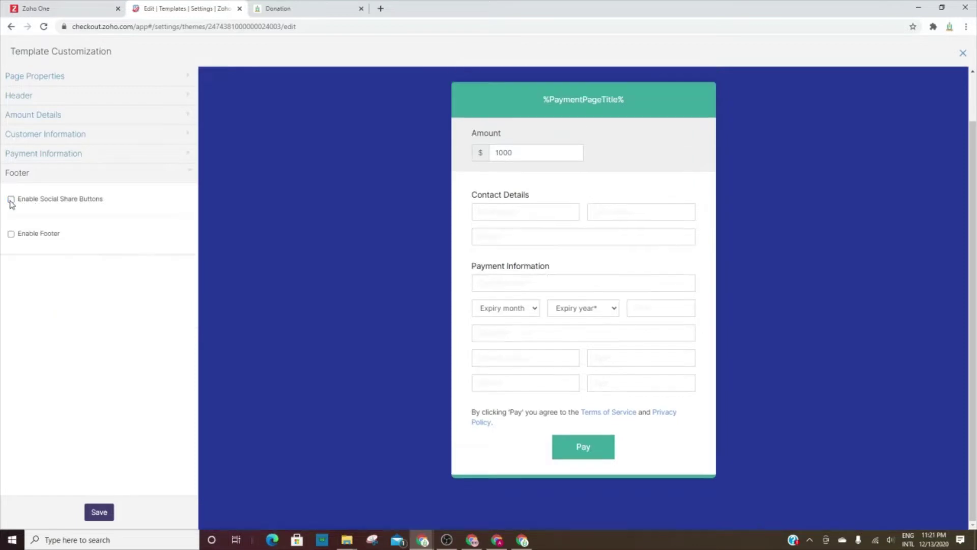
left_click(11, 235)
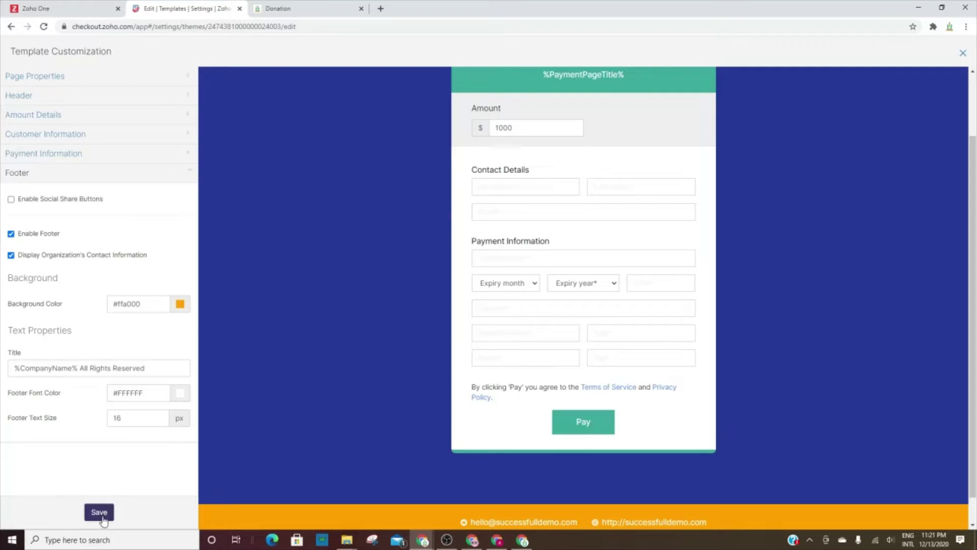
left_click(959, 54)
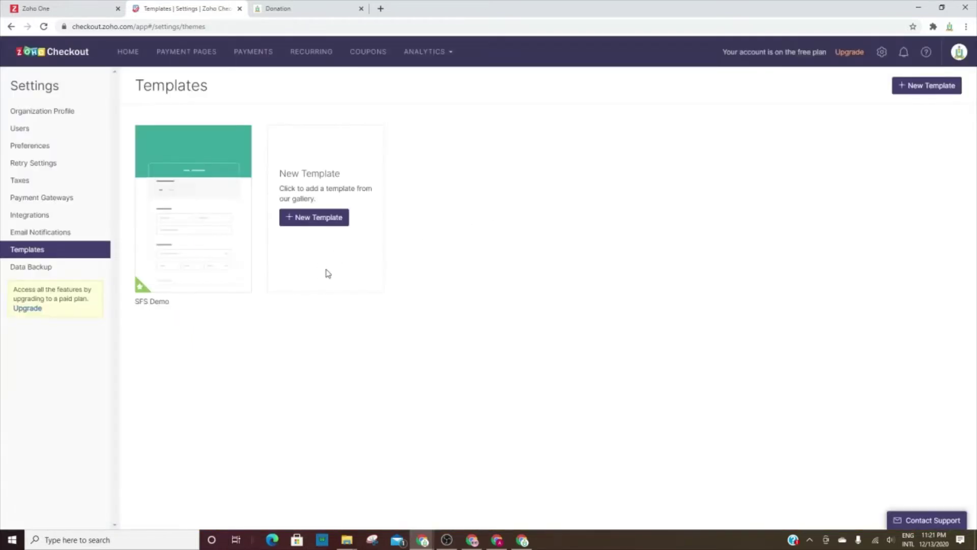
Open Data Backup to export payments, recurring payments and coupons as CSV
left_click(45, 267)
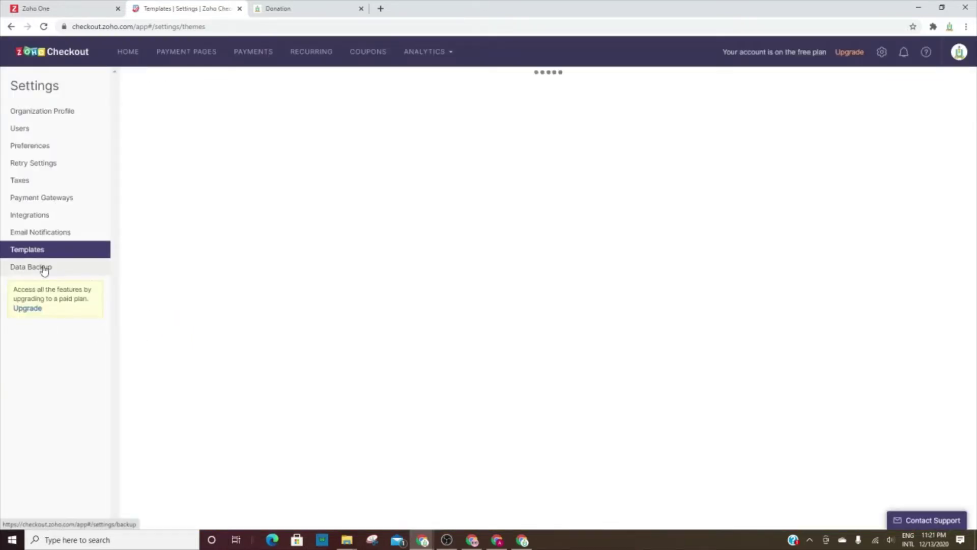